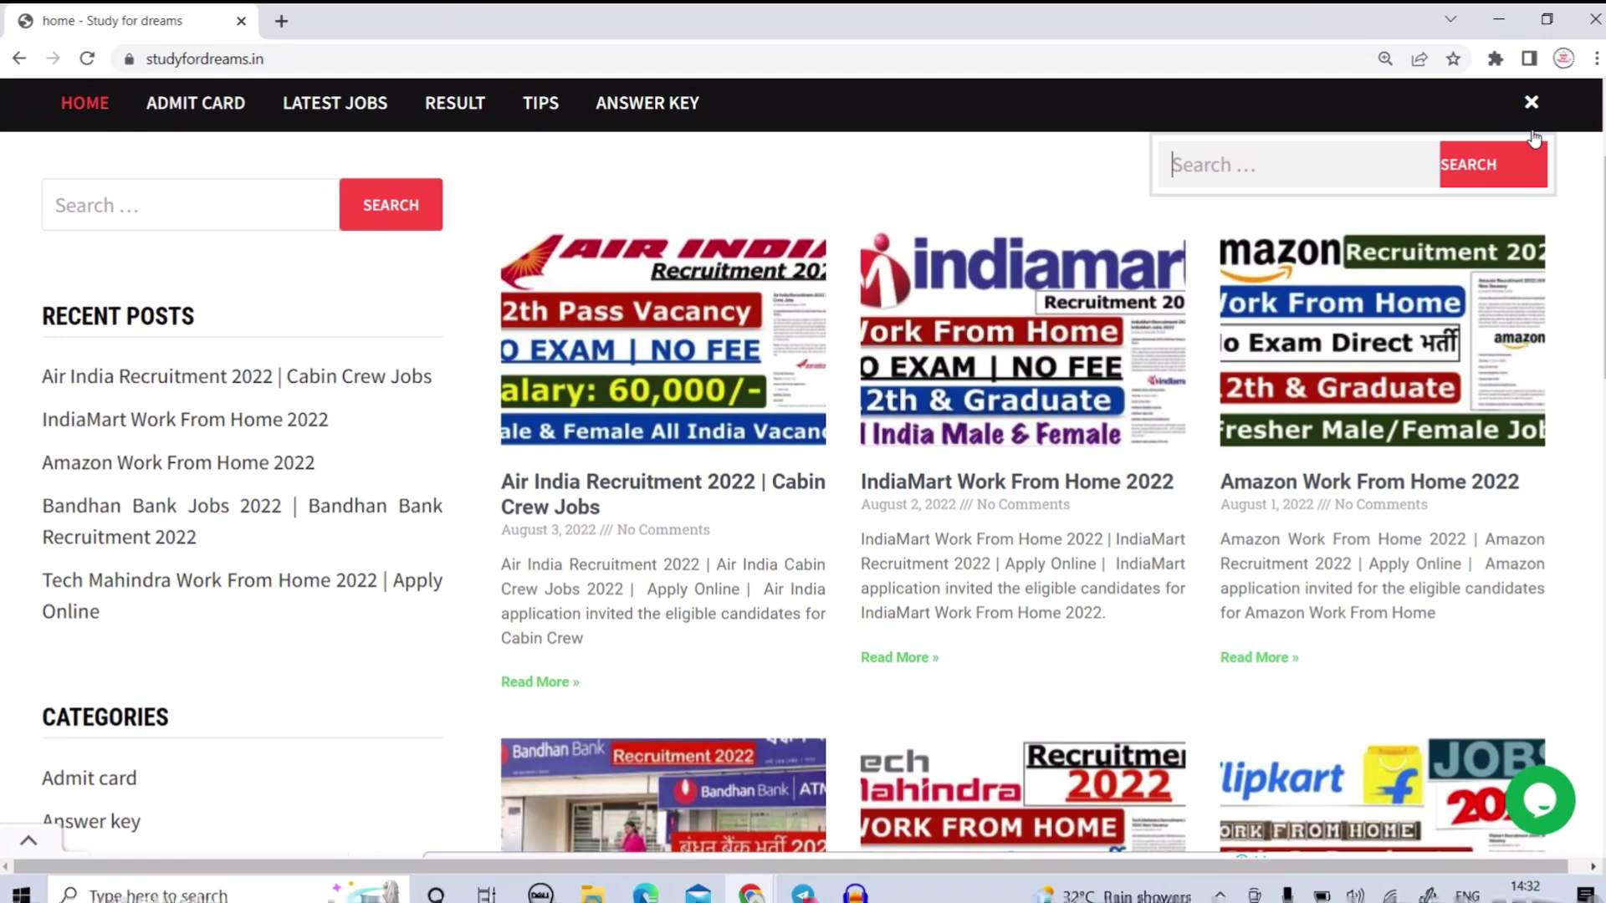
Enter 'air india' in the Study for dreams site search box.
text(india)
Search the site for 'air india' and open the Air India Recruitment 2022 post.
key(Return)
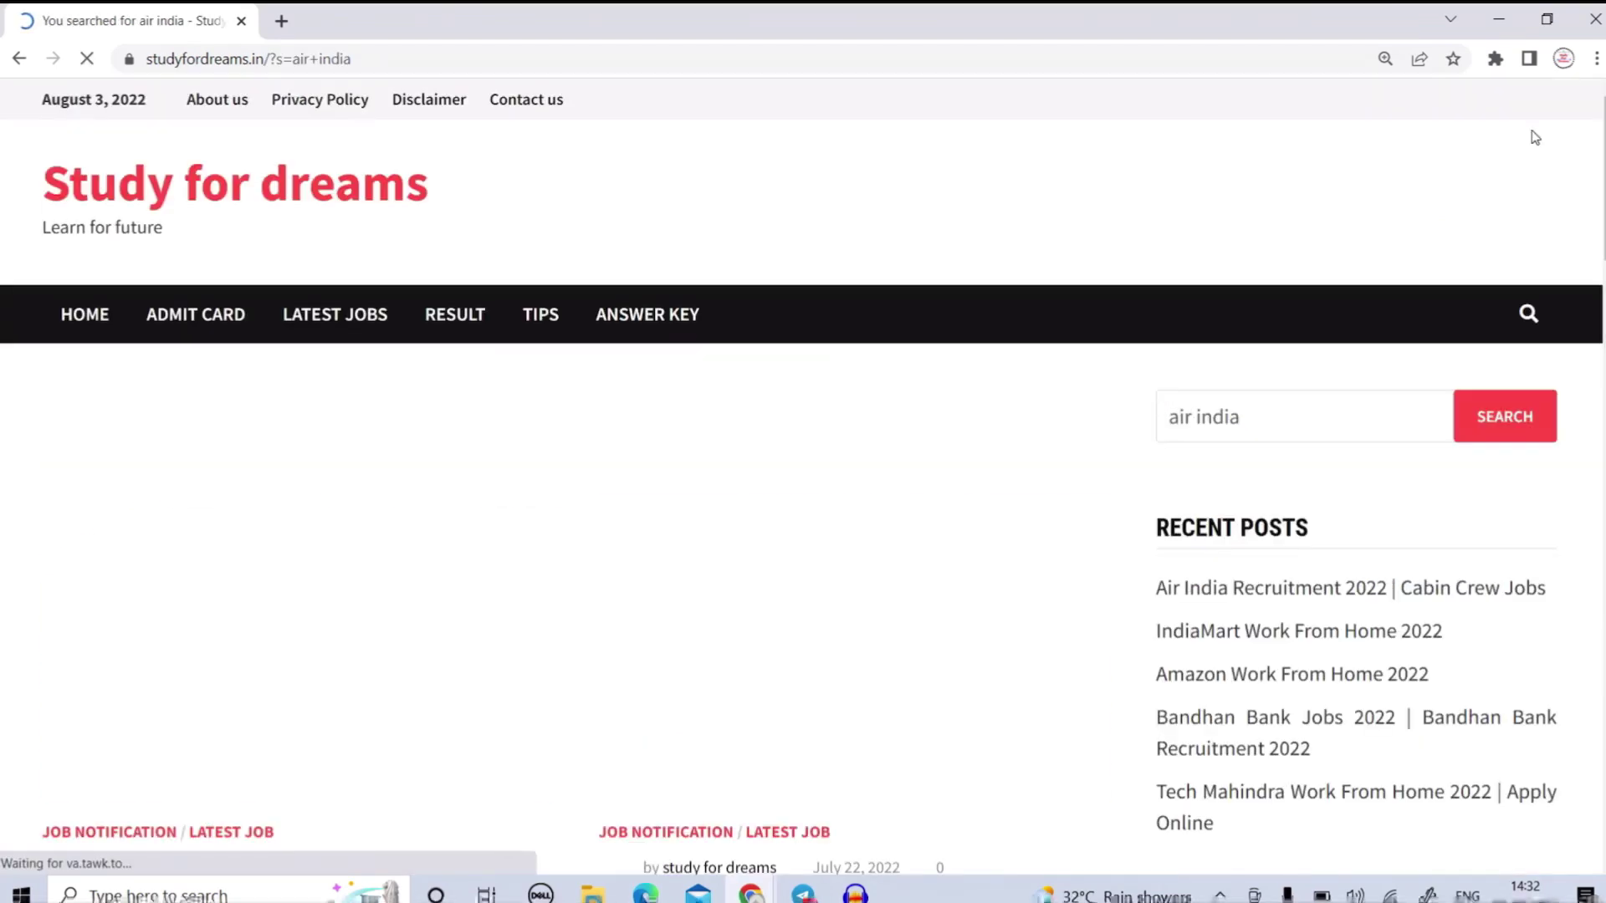
scroll(447, 397, down, 2)
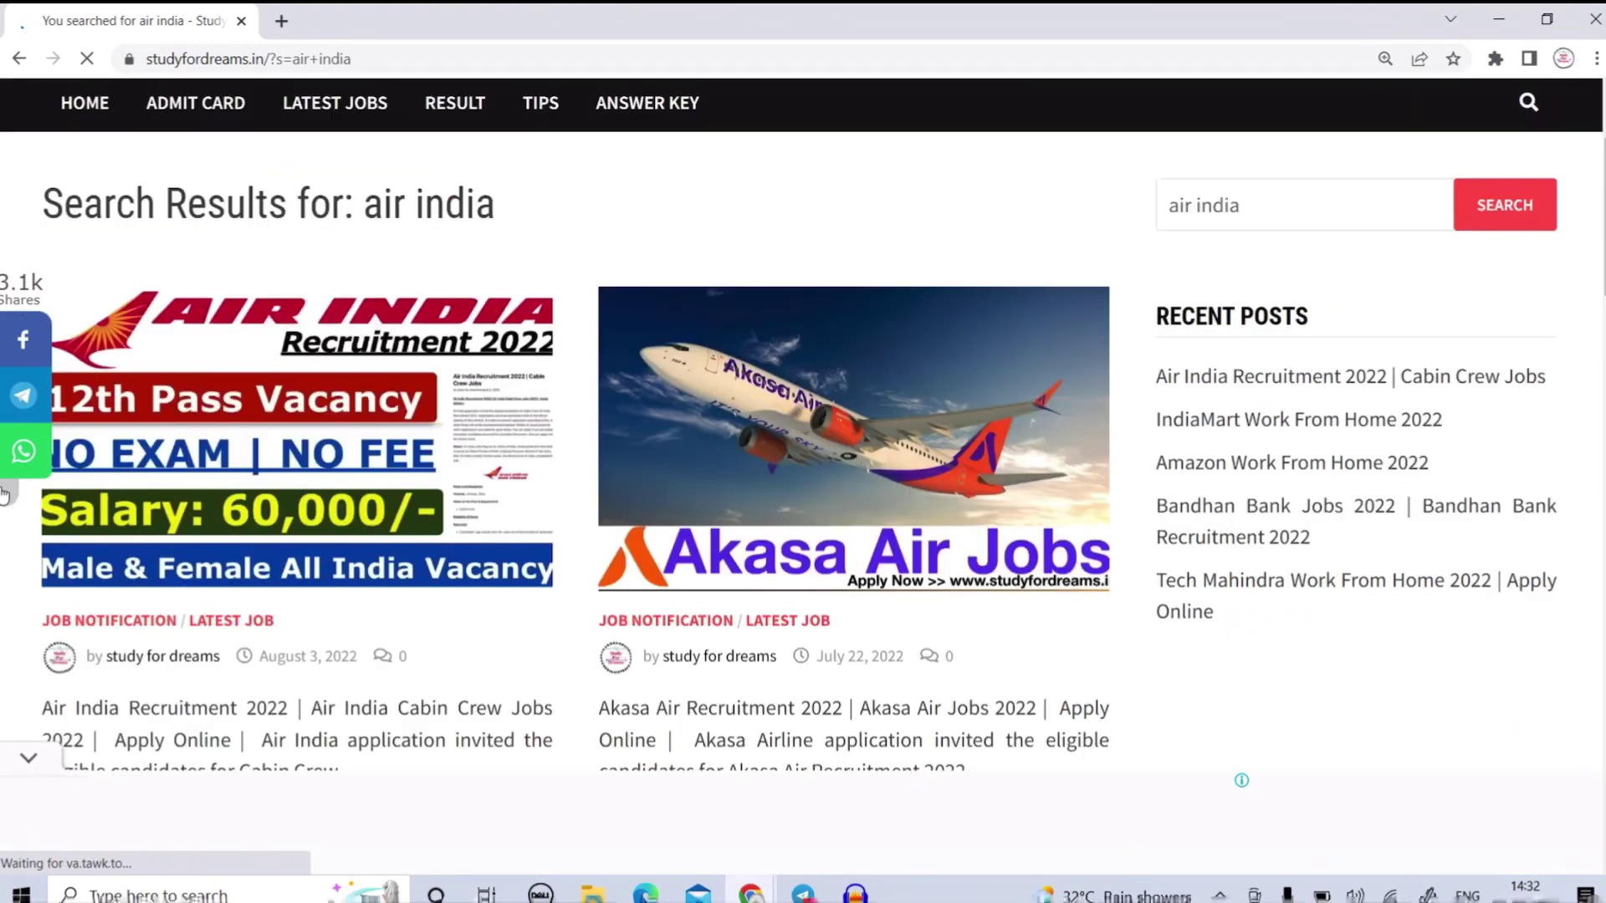
scroll(225, 532, down, 2)
scroll(477, 404, up, 2)
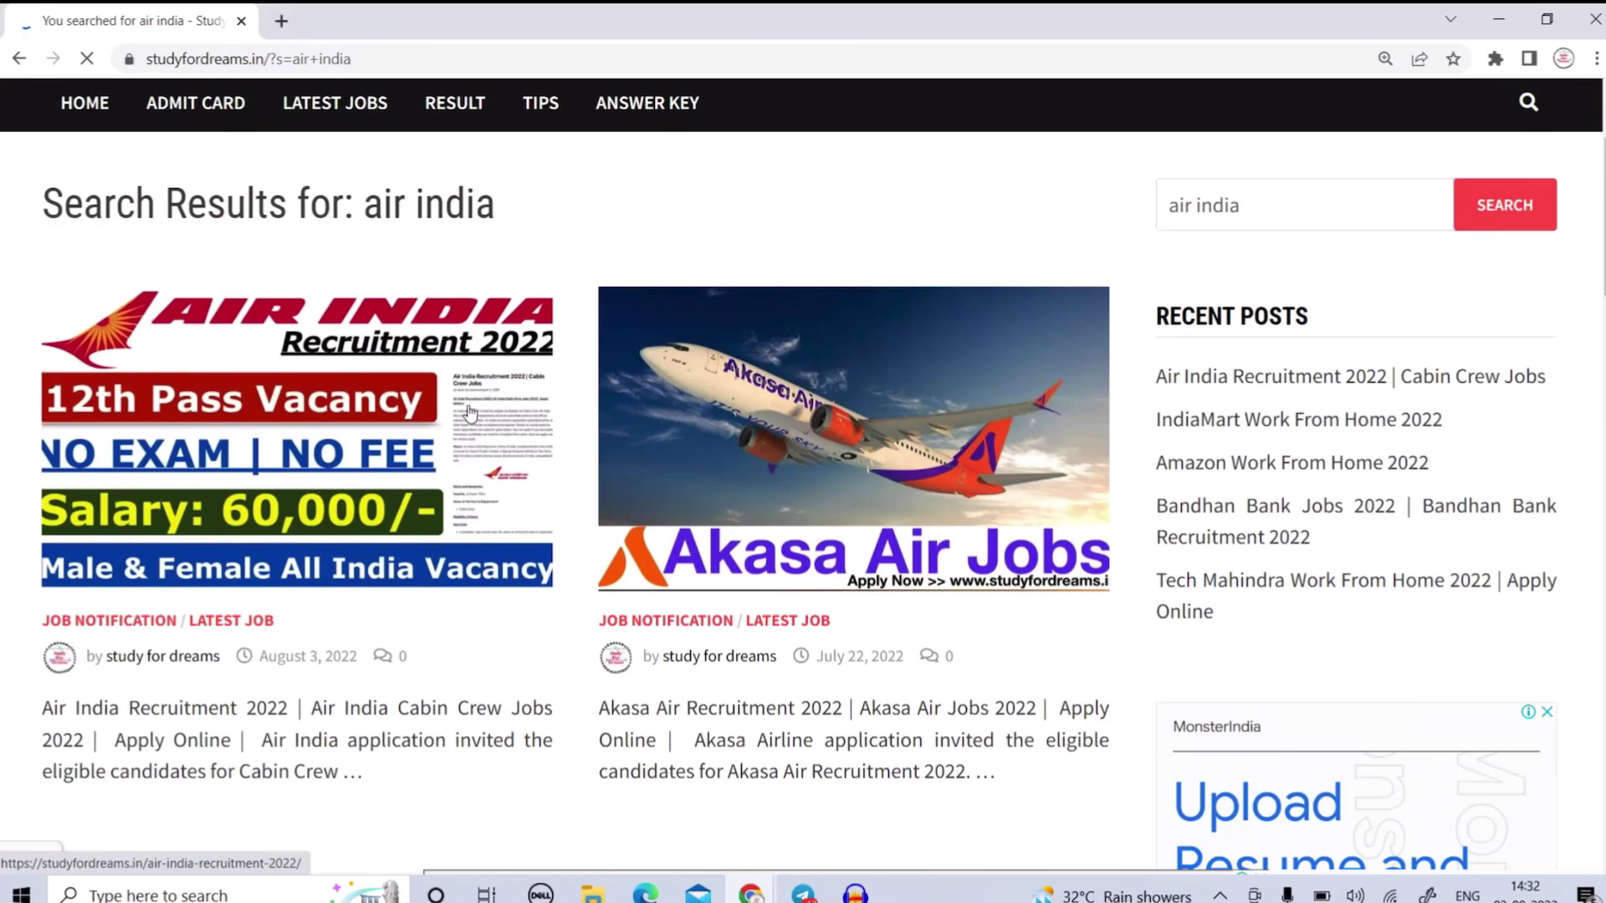
click(117, 344)
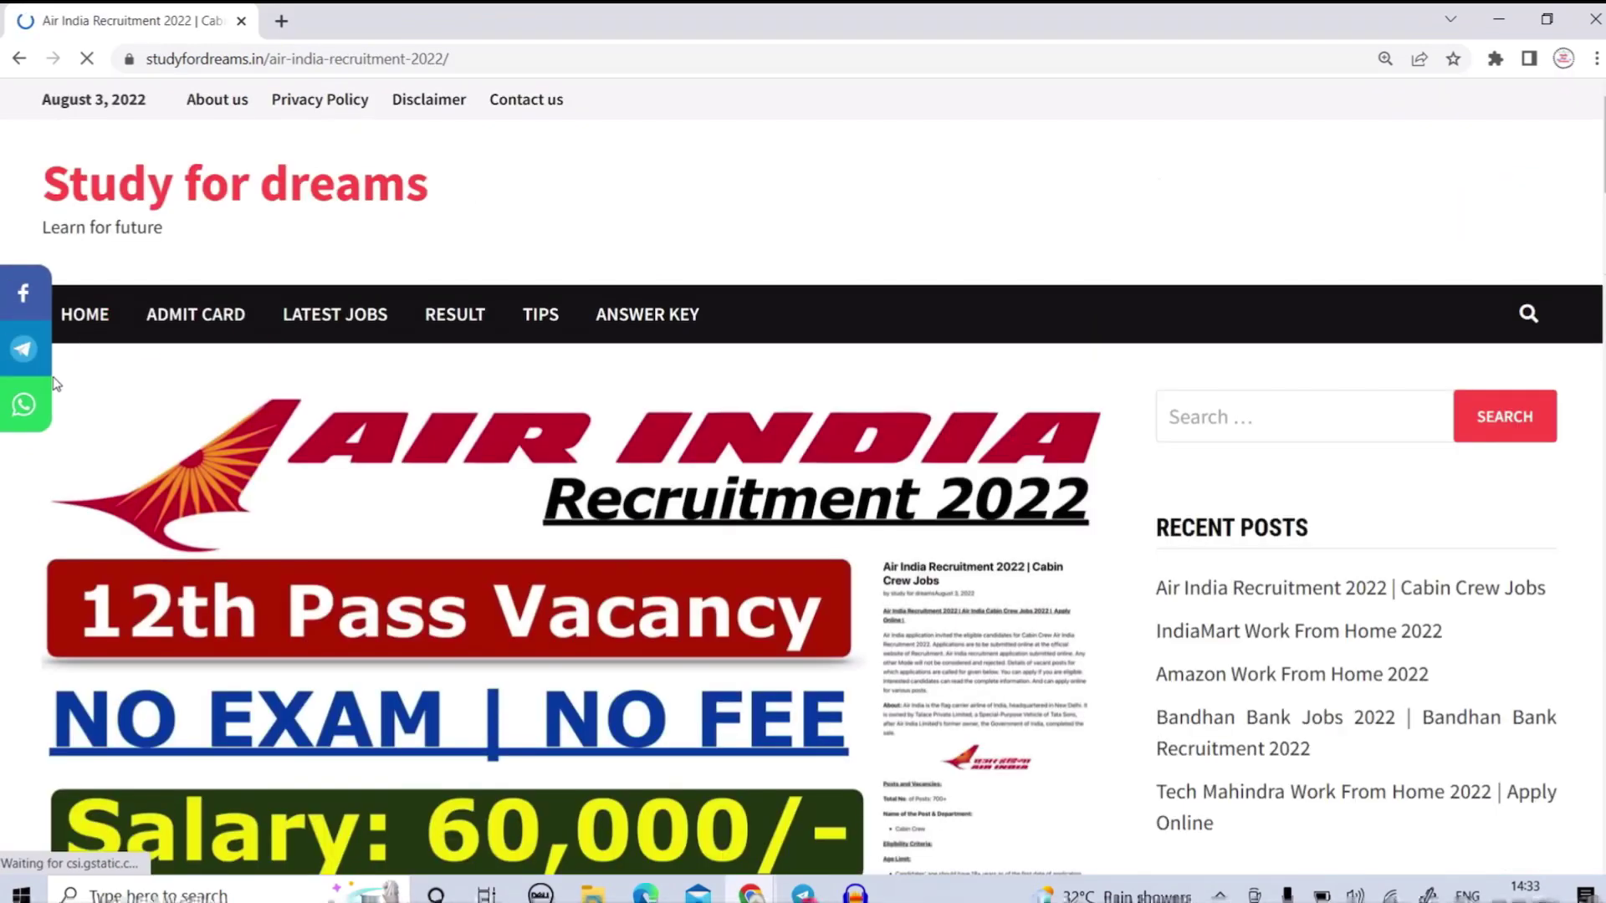
Follow the post's 'Click here for apply online form' link under Important Links.
click(34, 446)
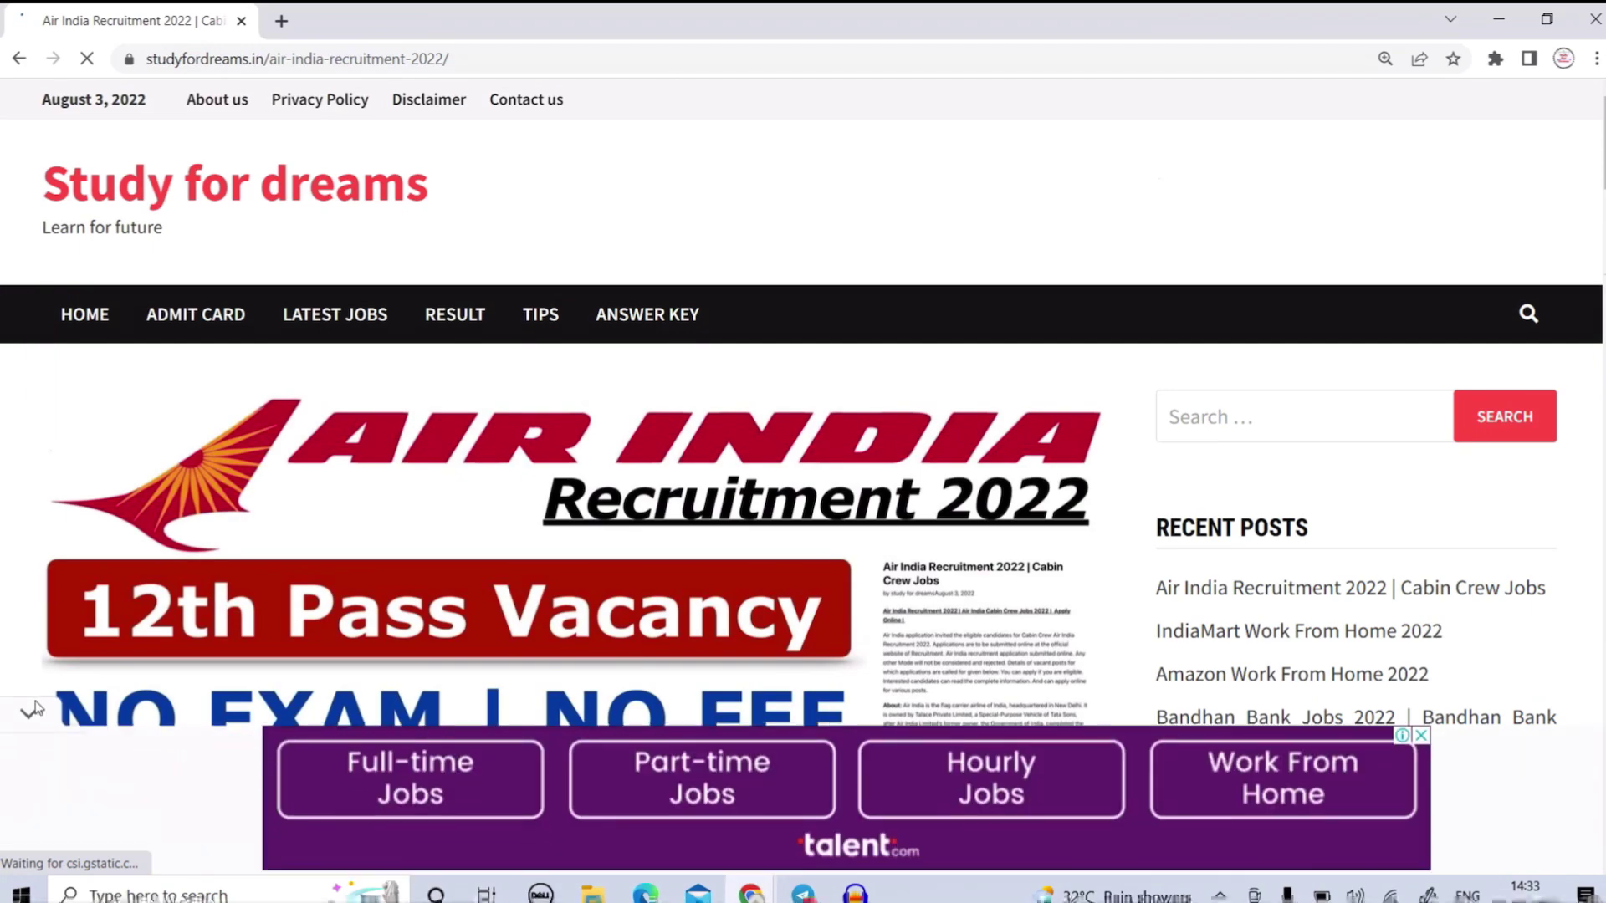
scroll(225, 548, down, 5)
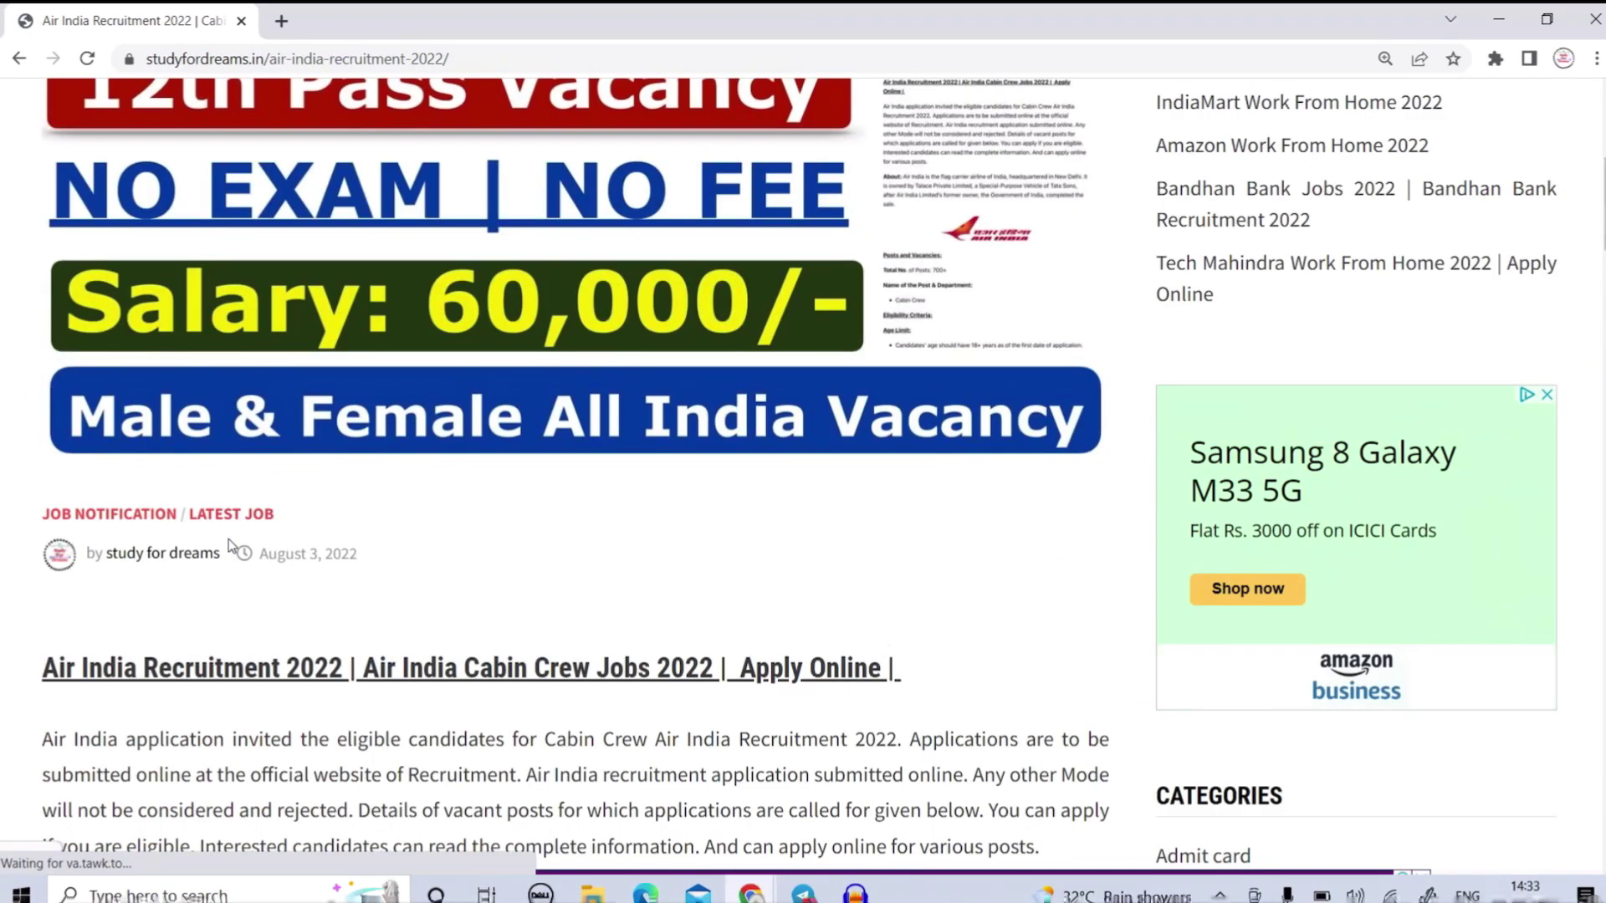
scroll(228, 539, down, 13)
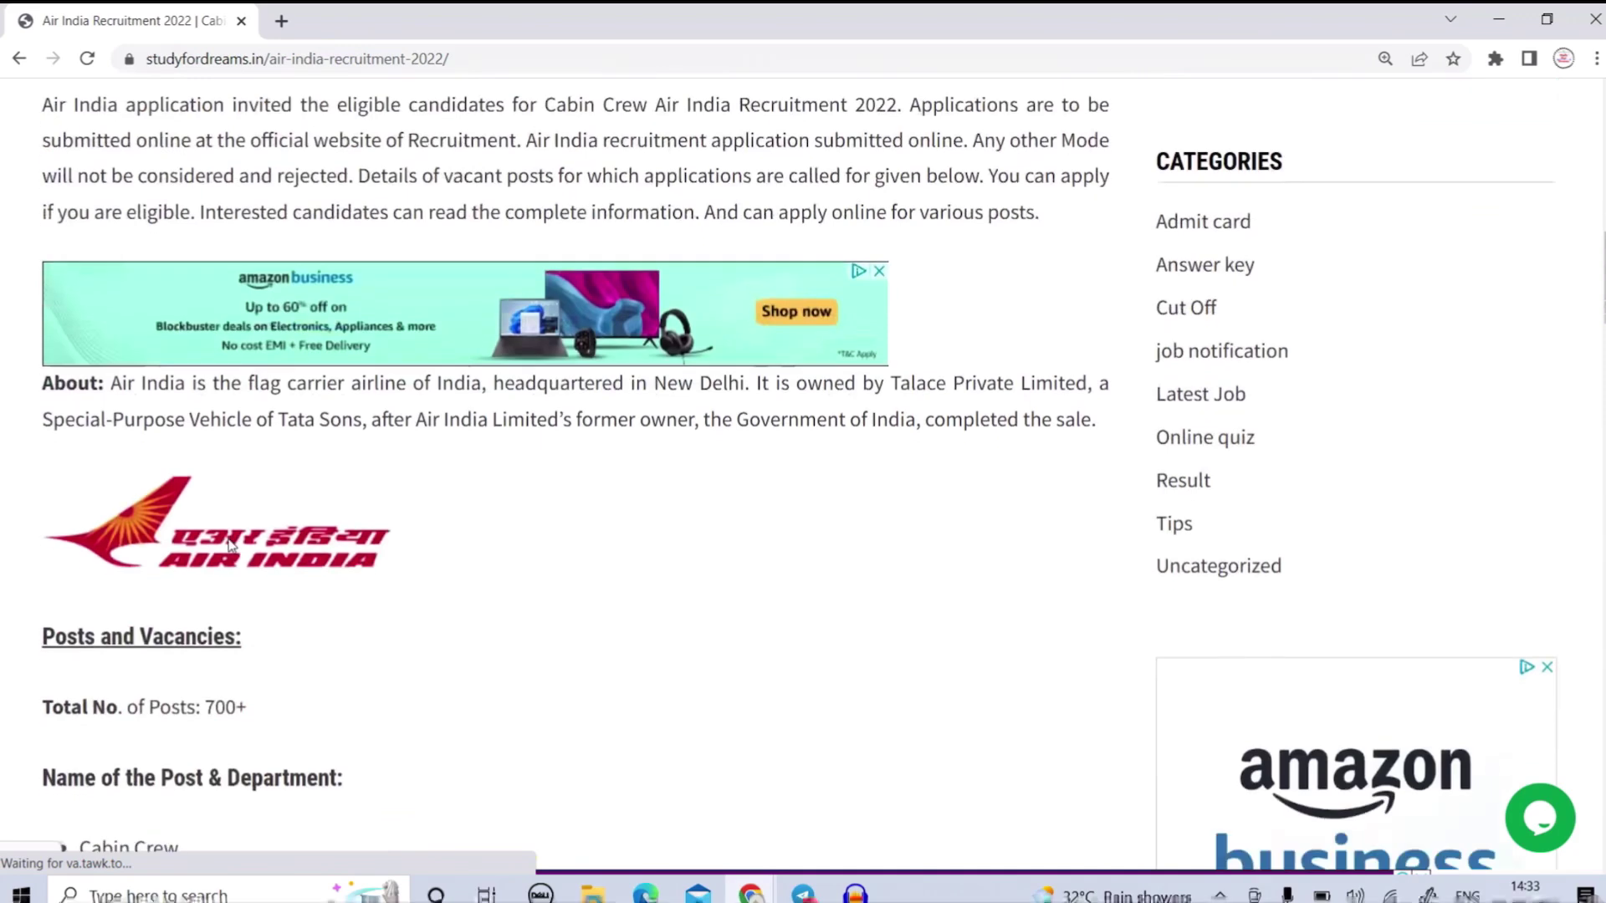
scroll(232, 544, down, 12)
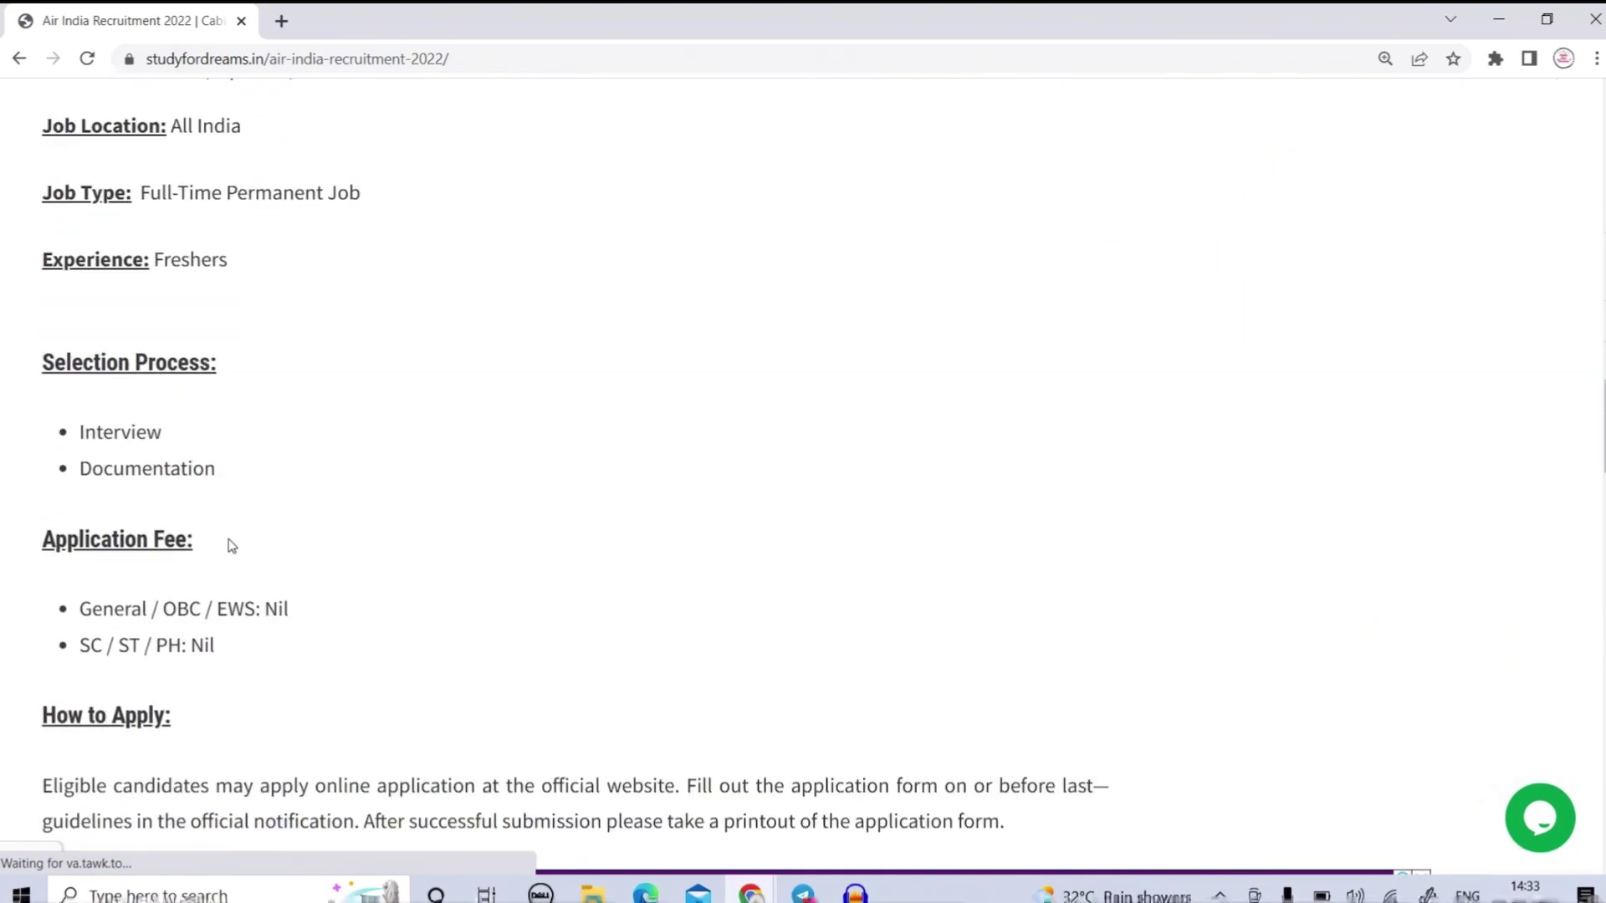
scroll(229, 542, down, 7)
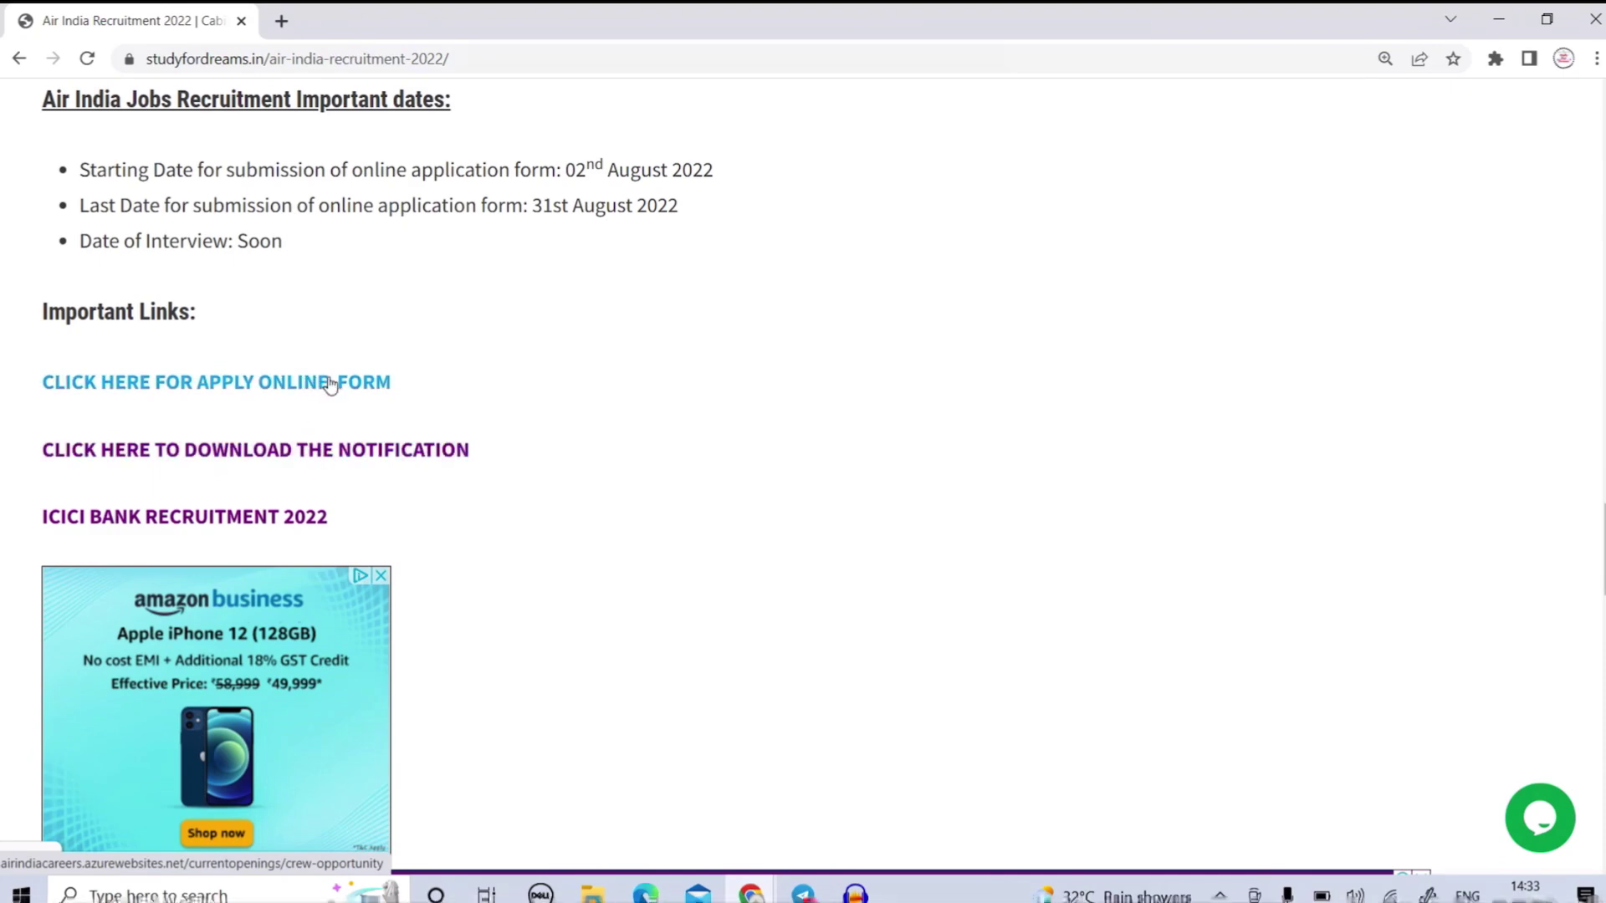
click(272, 397)
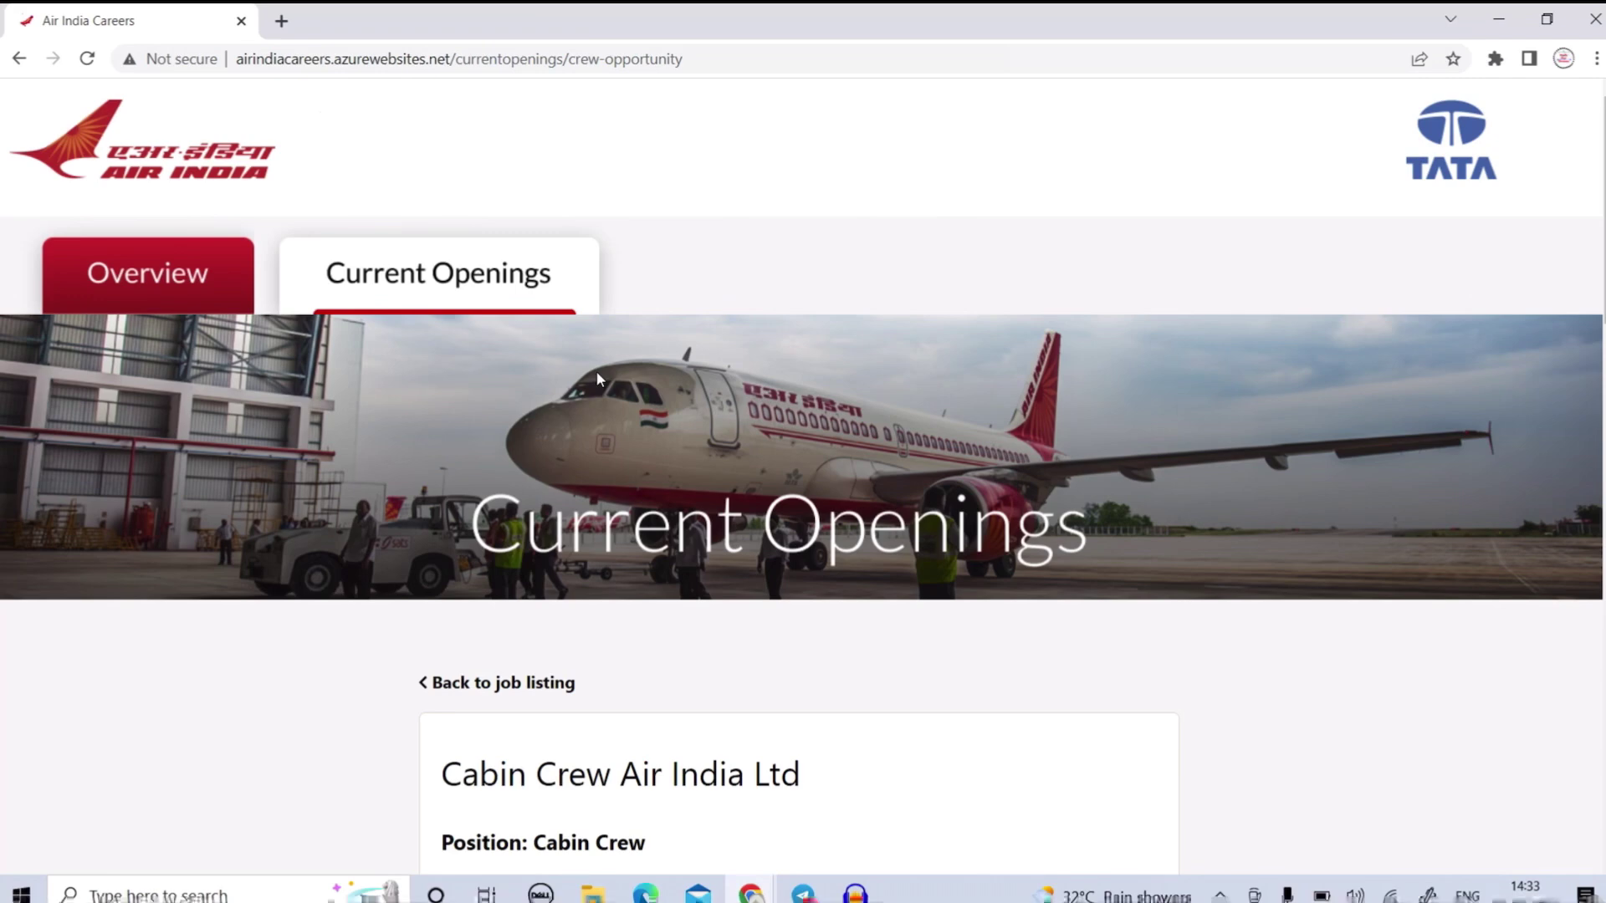
Review the Cabin Crew Air India Ltd listing and choose Apply Now to open the form.
scroll(596, 378, down, 2)
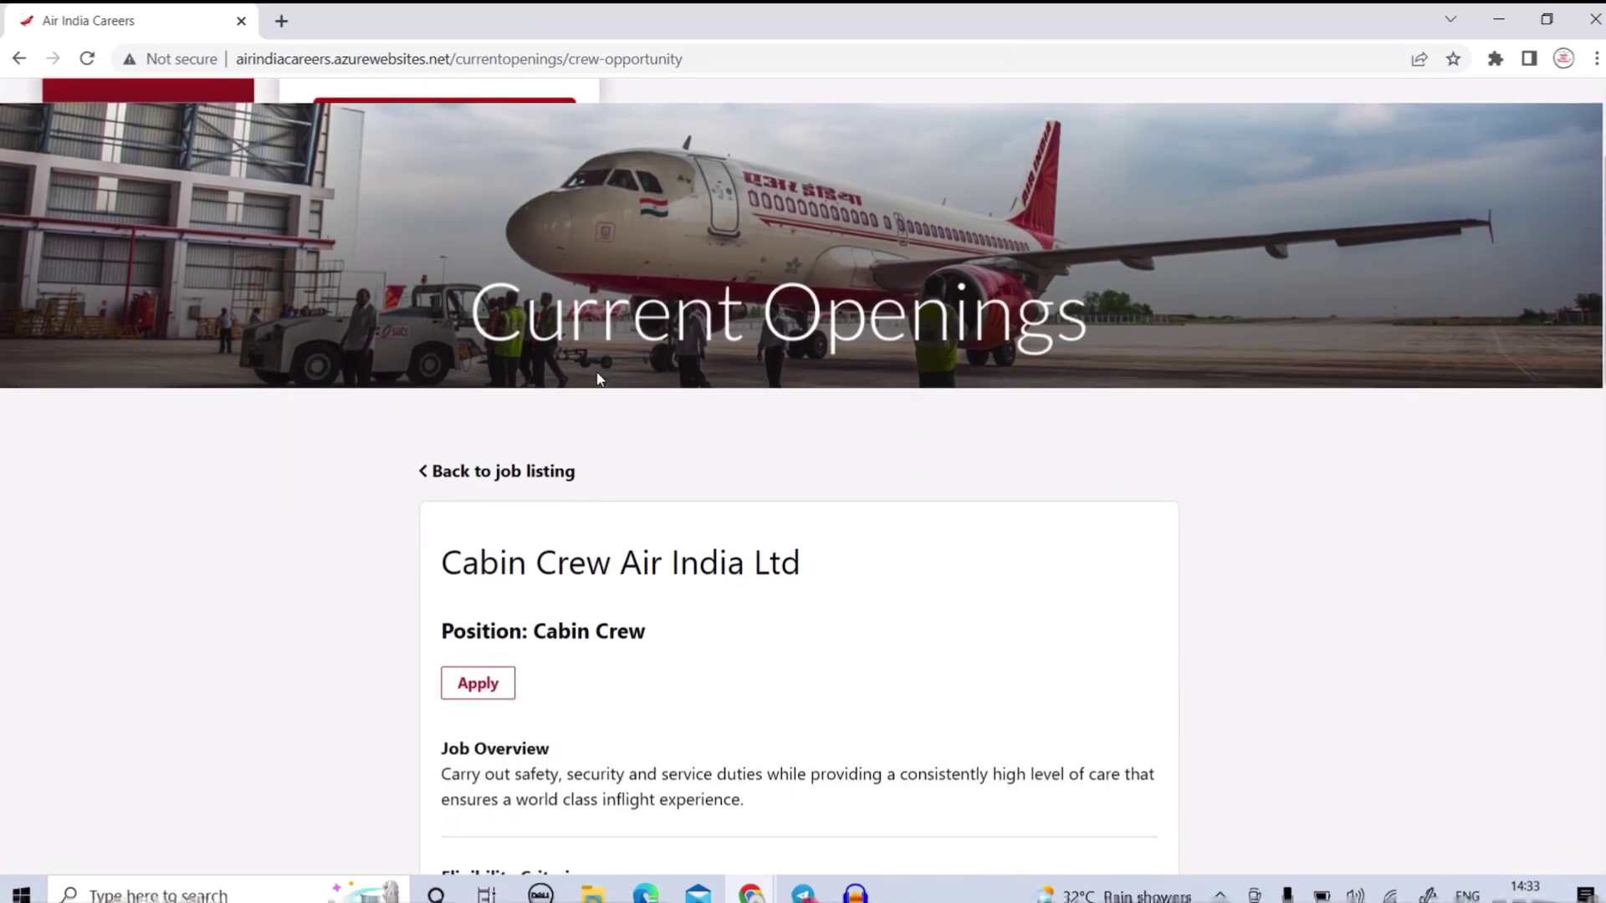
scroll(596, 378, down, 3)
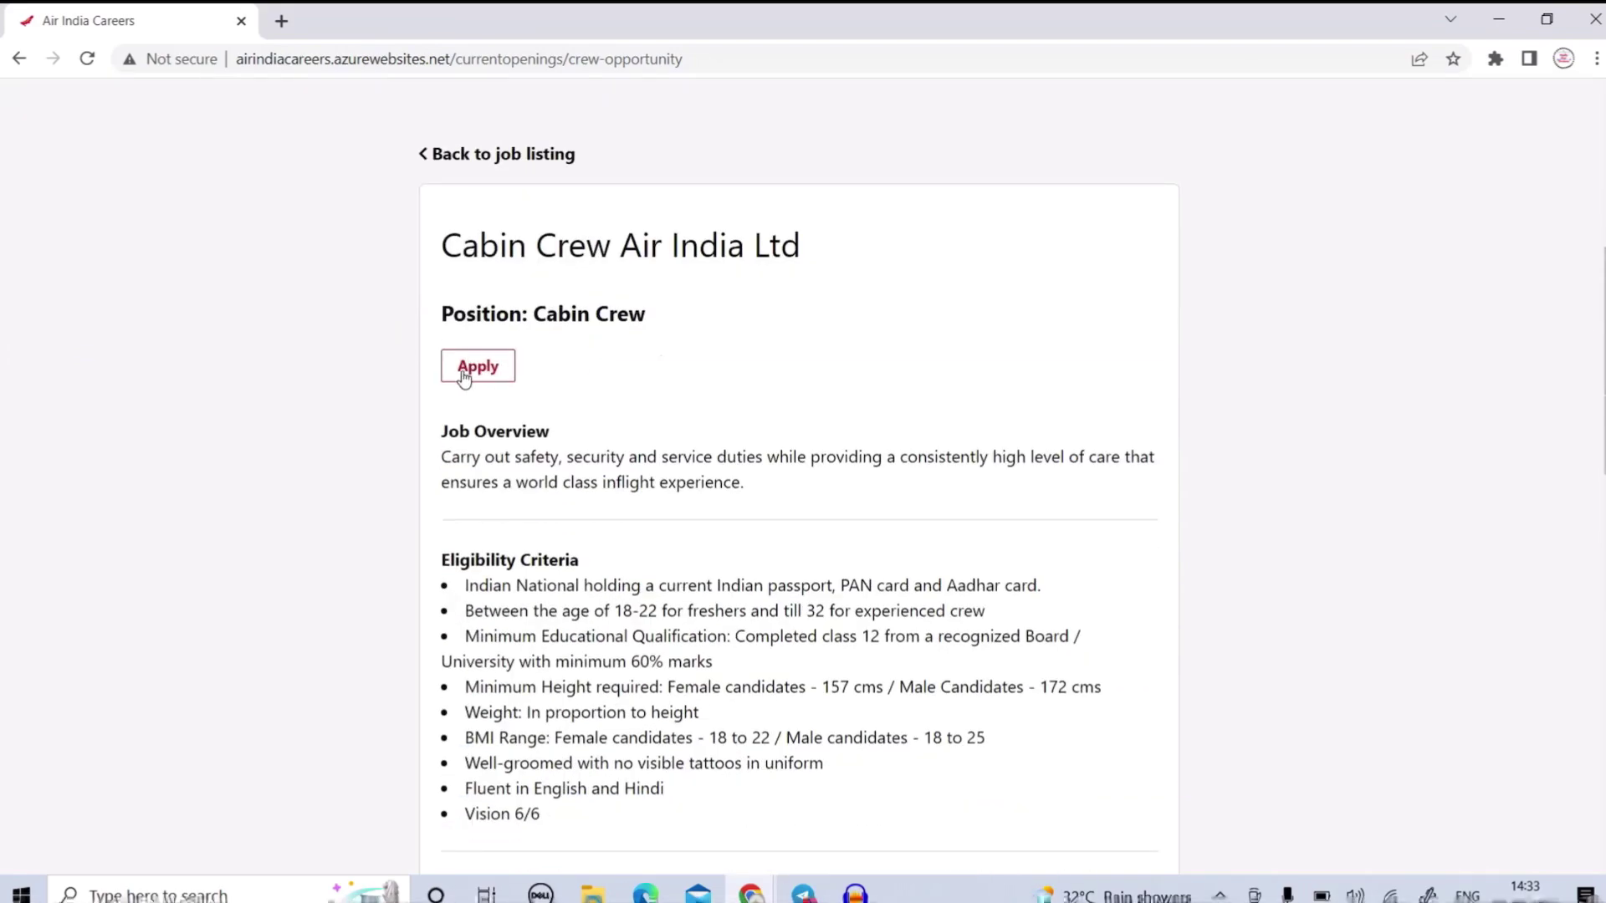
scroll(483, 370, down, 3)
scroll(646, 229, down, 6)
scroll(646, 229, down, 4)
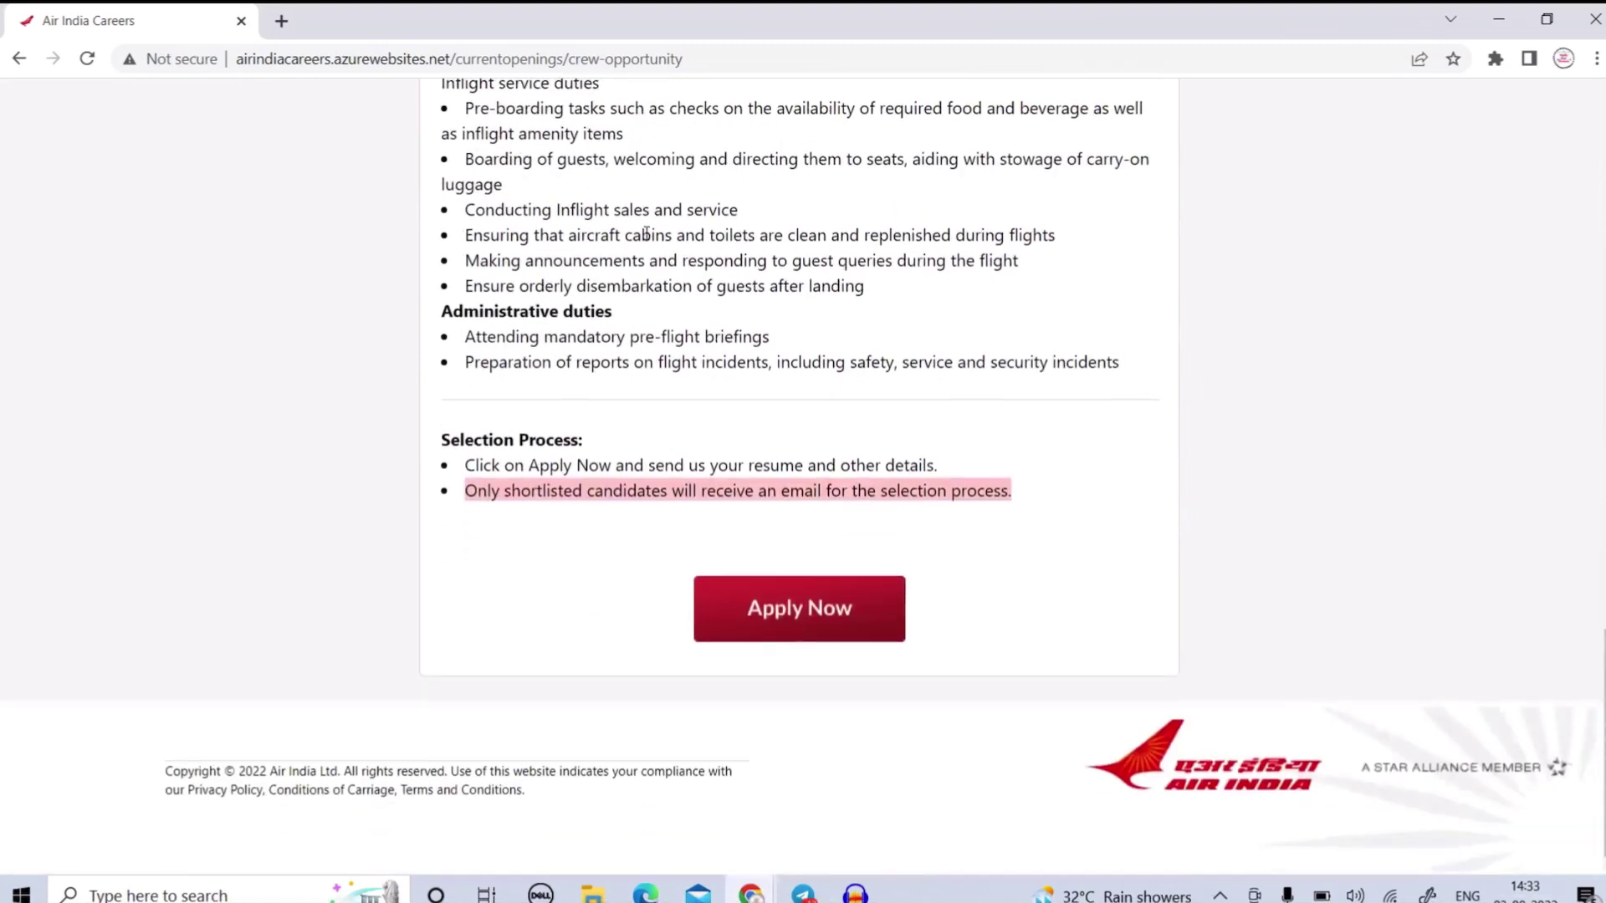
click(771, 616)
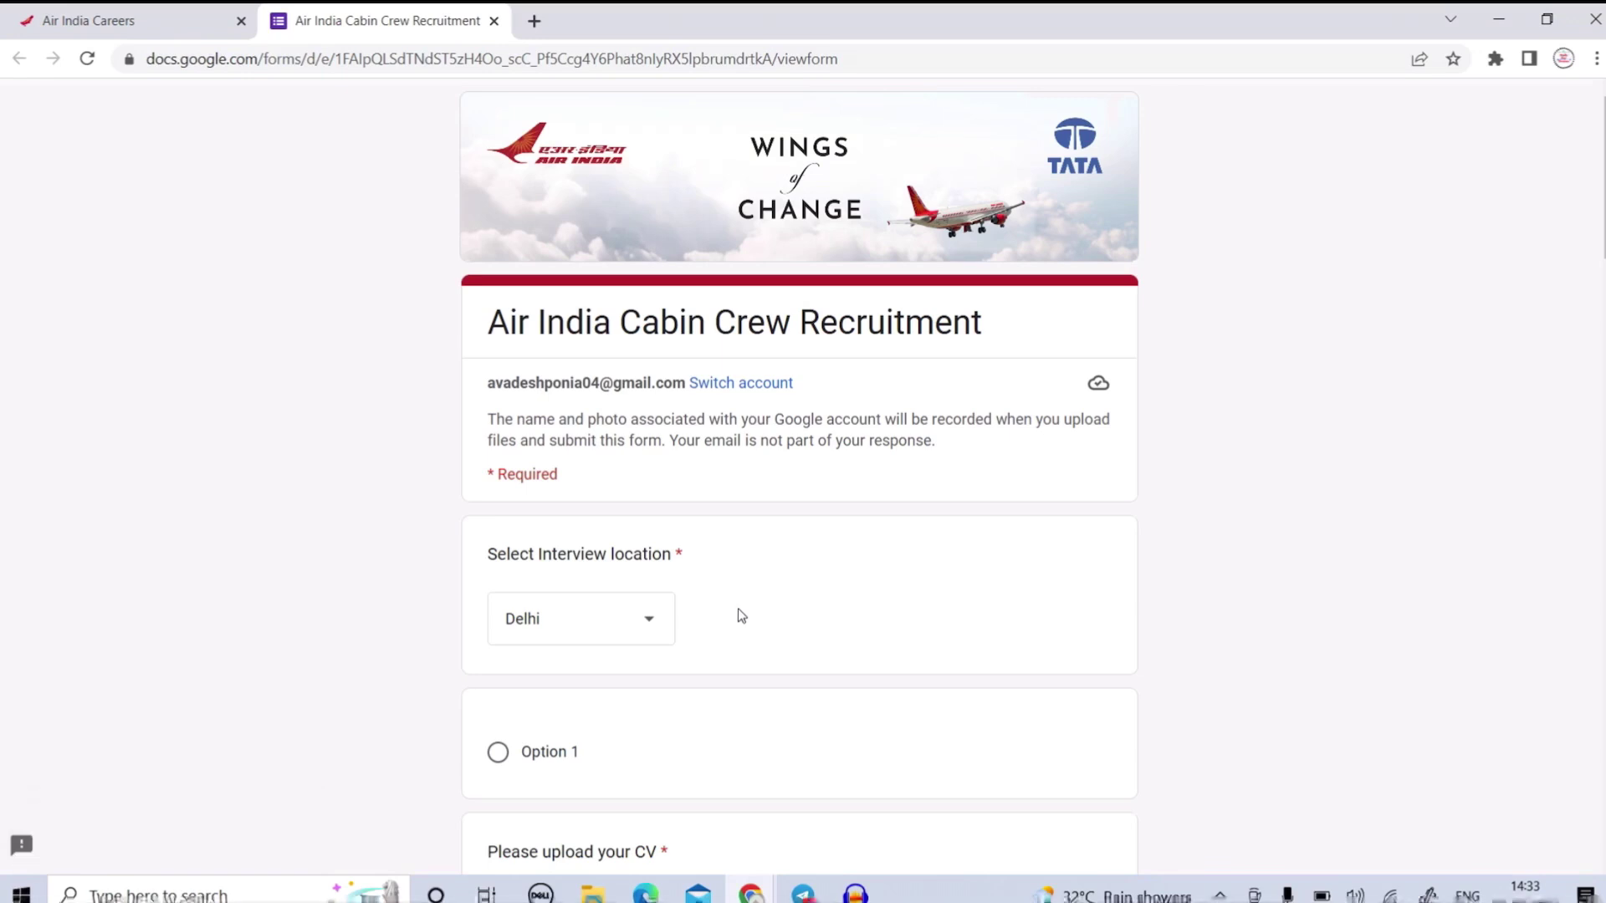
scroll(753, 595, down, 8)
scroll(784, 547, down, 4)
scroll(783, 547, up, 12)
scroll(711, 514, down, 3)
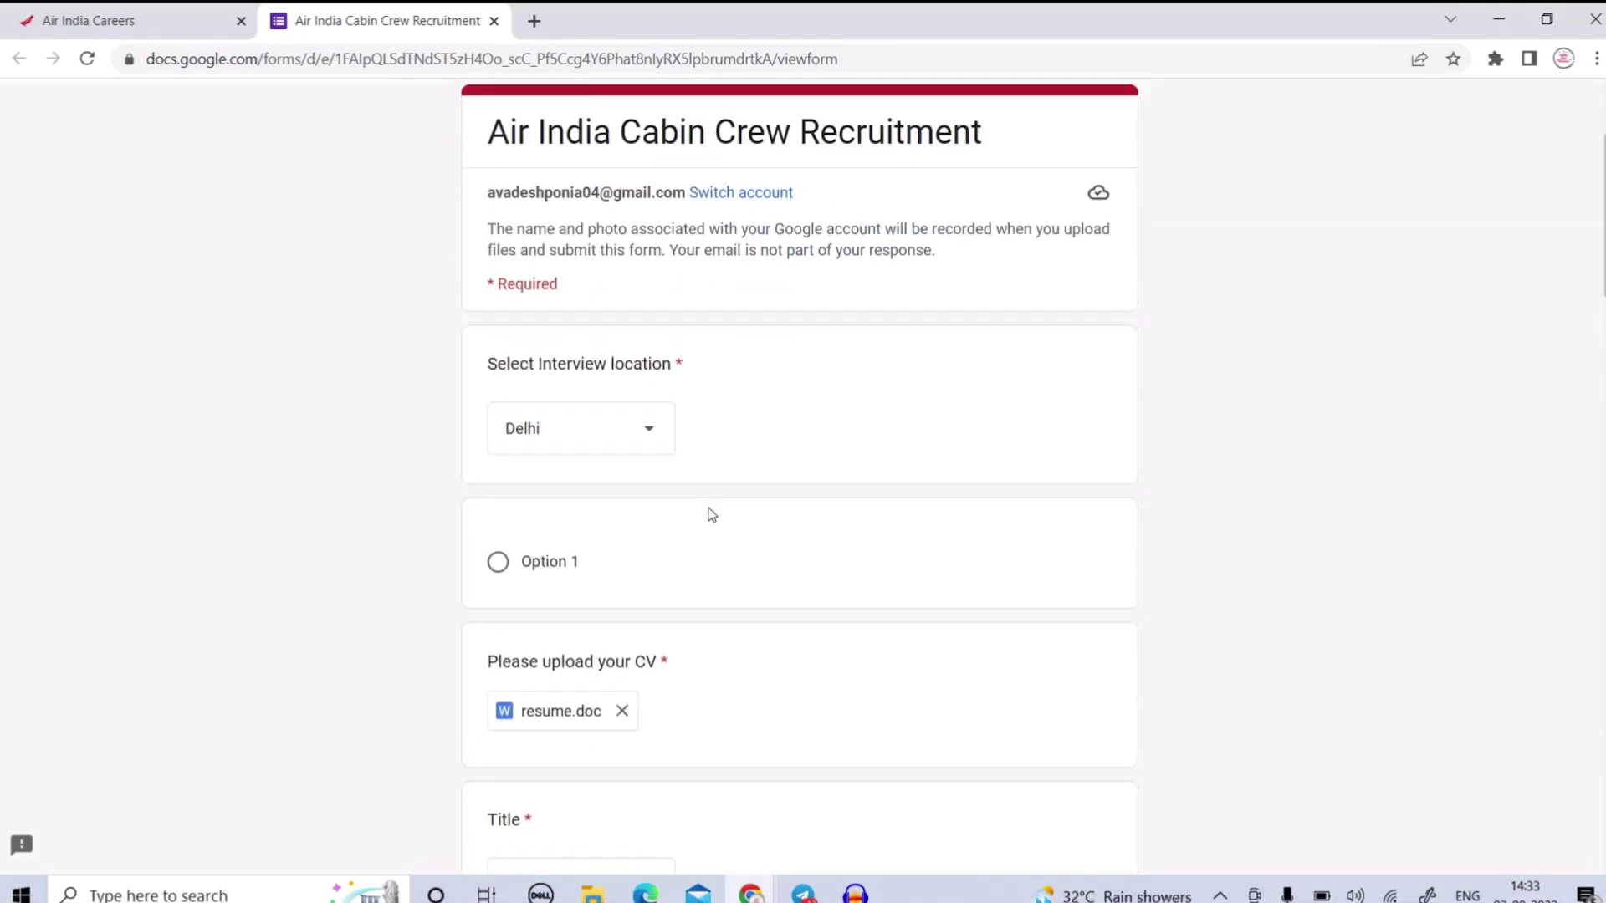
click(642, 409)
click(800, 373)
click(614, 418)
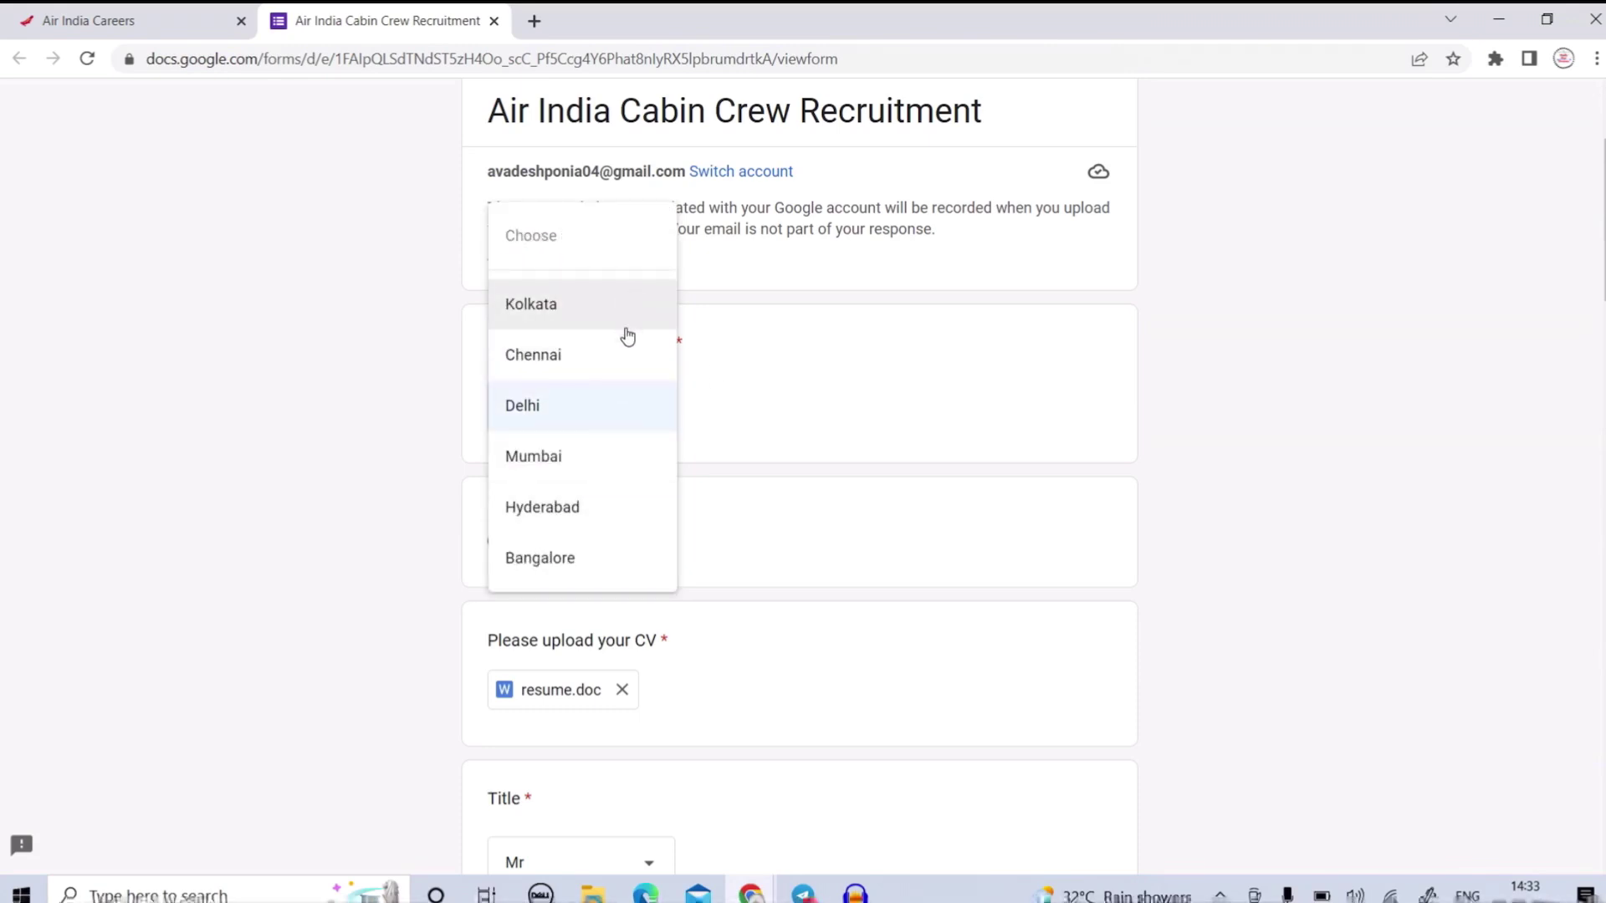
click(770, 454)
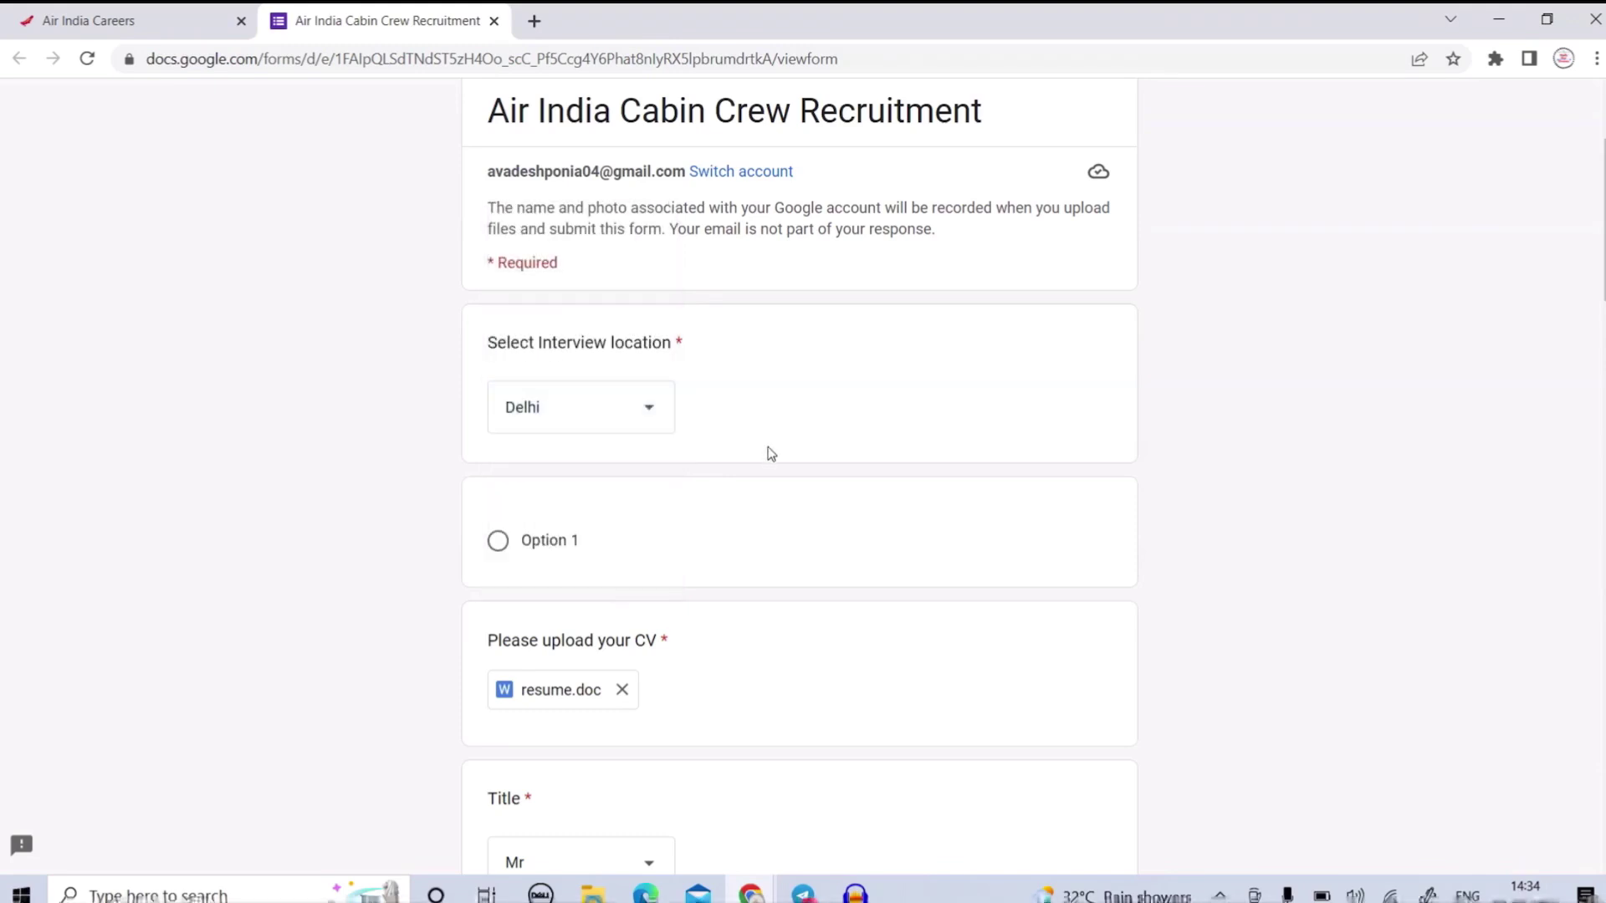
scroll(771, 455, down, 3)
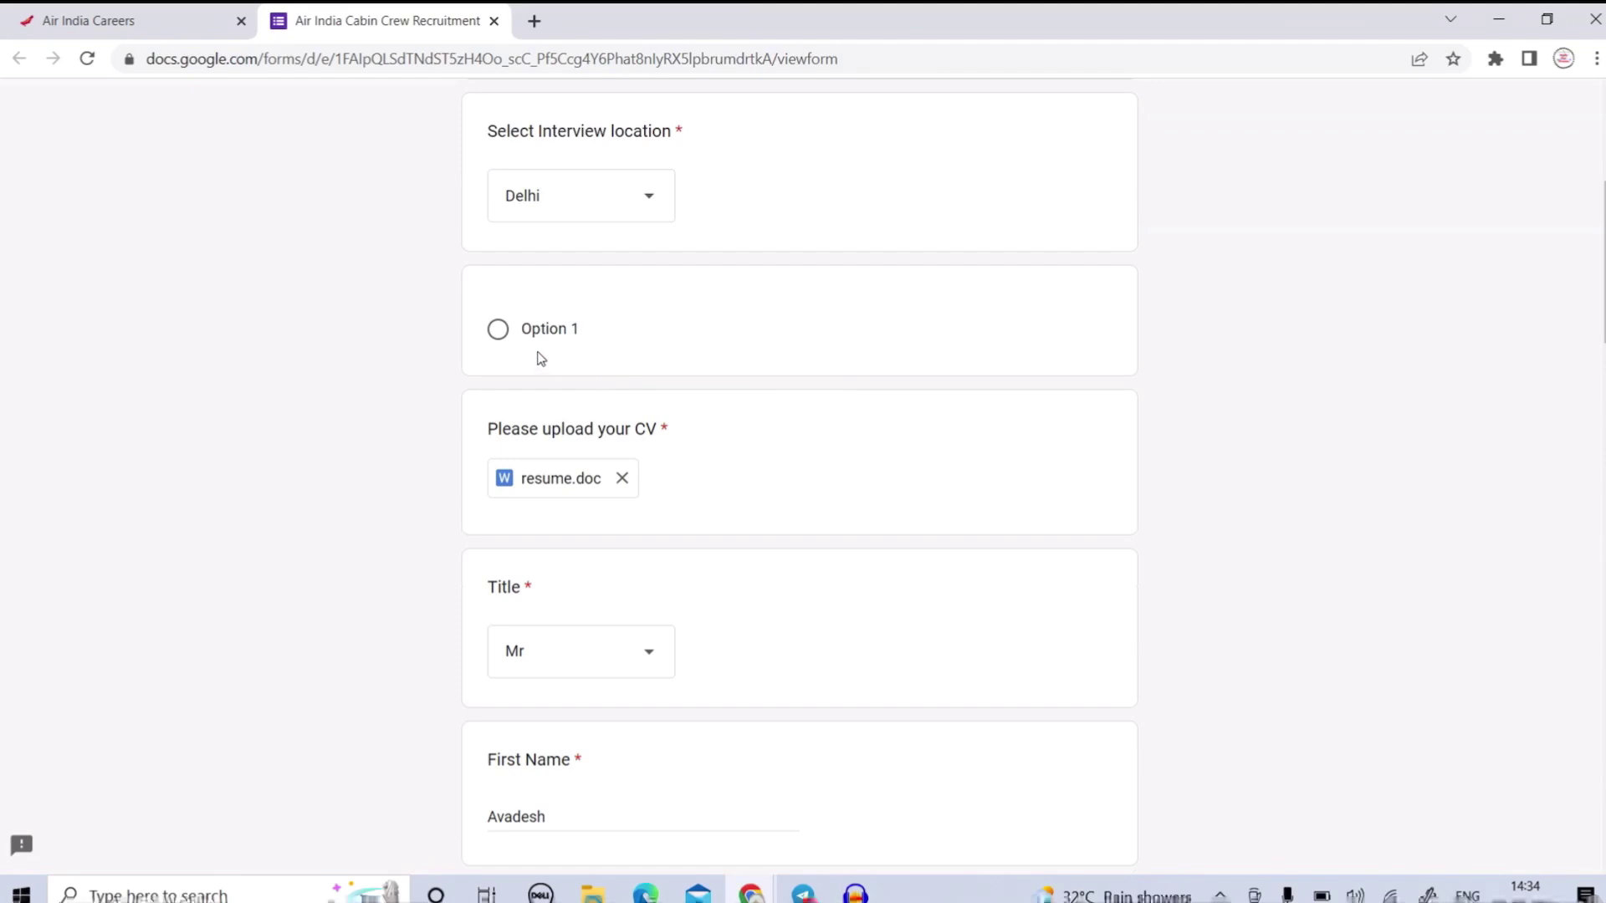
scroll(630, 422, down, 3)
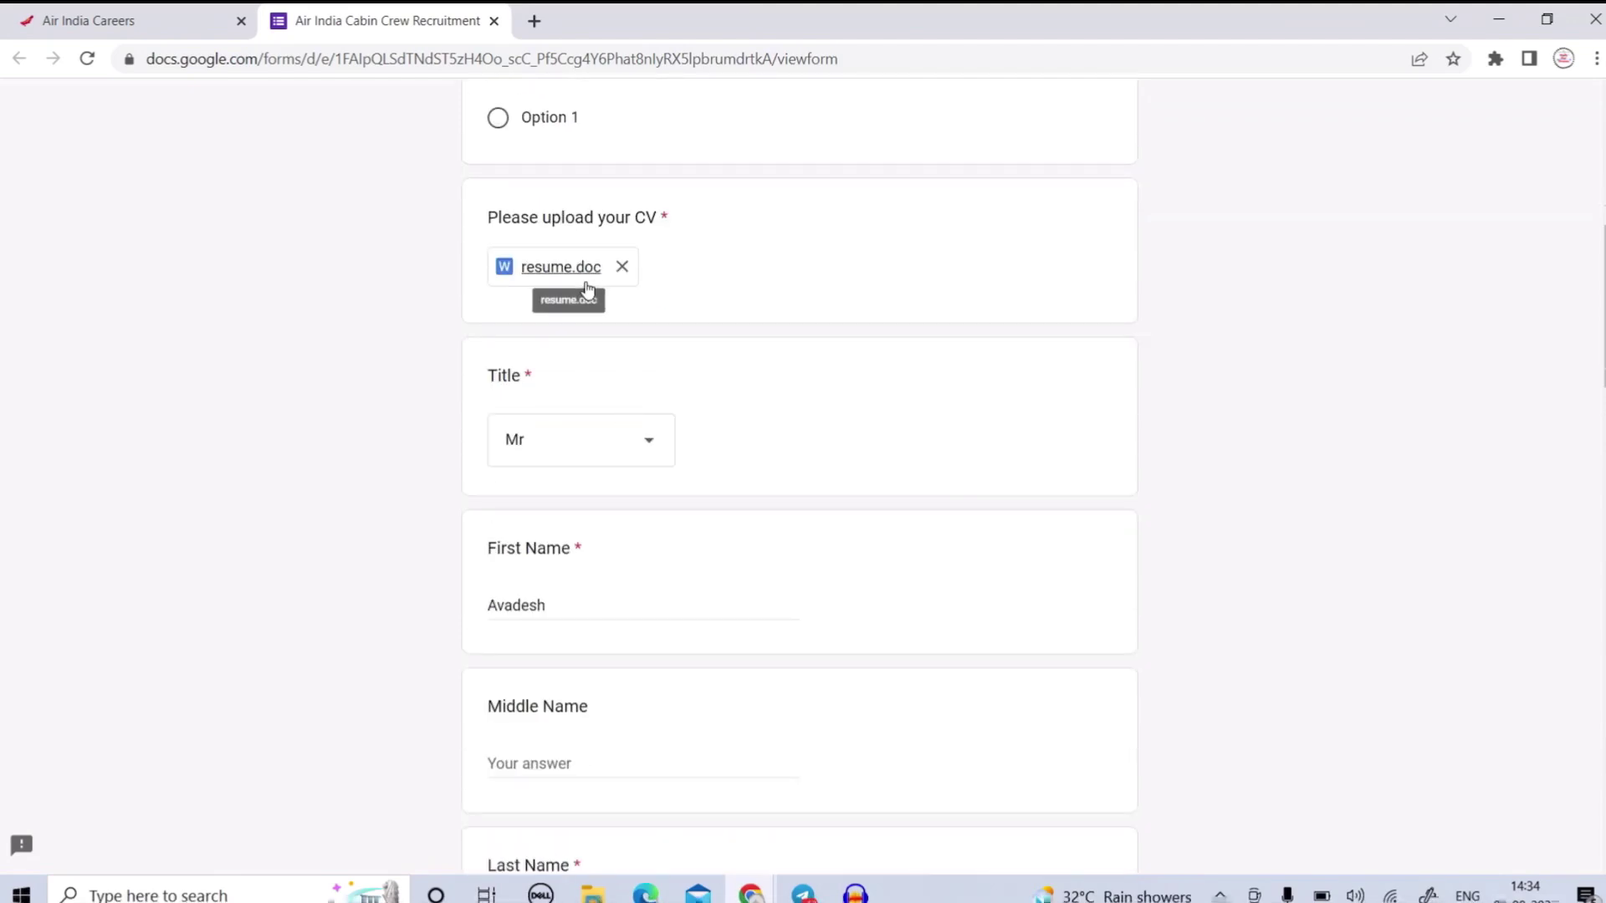
scroll(631, 443, down, 4)
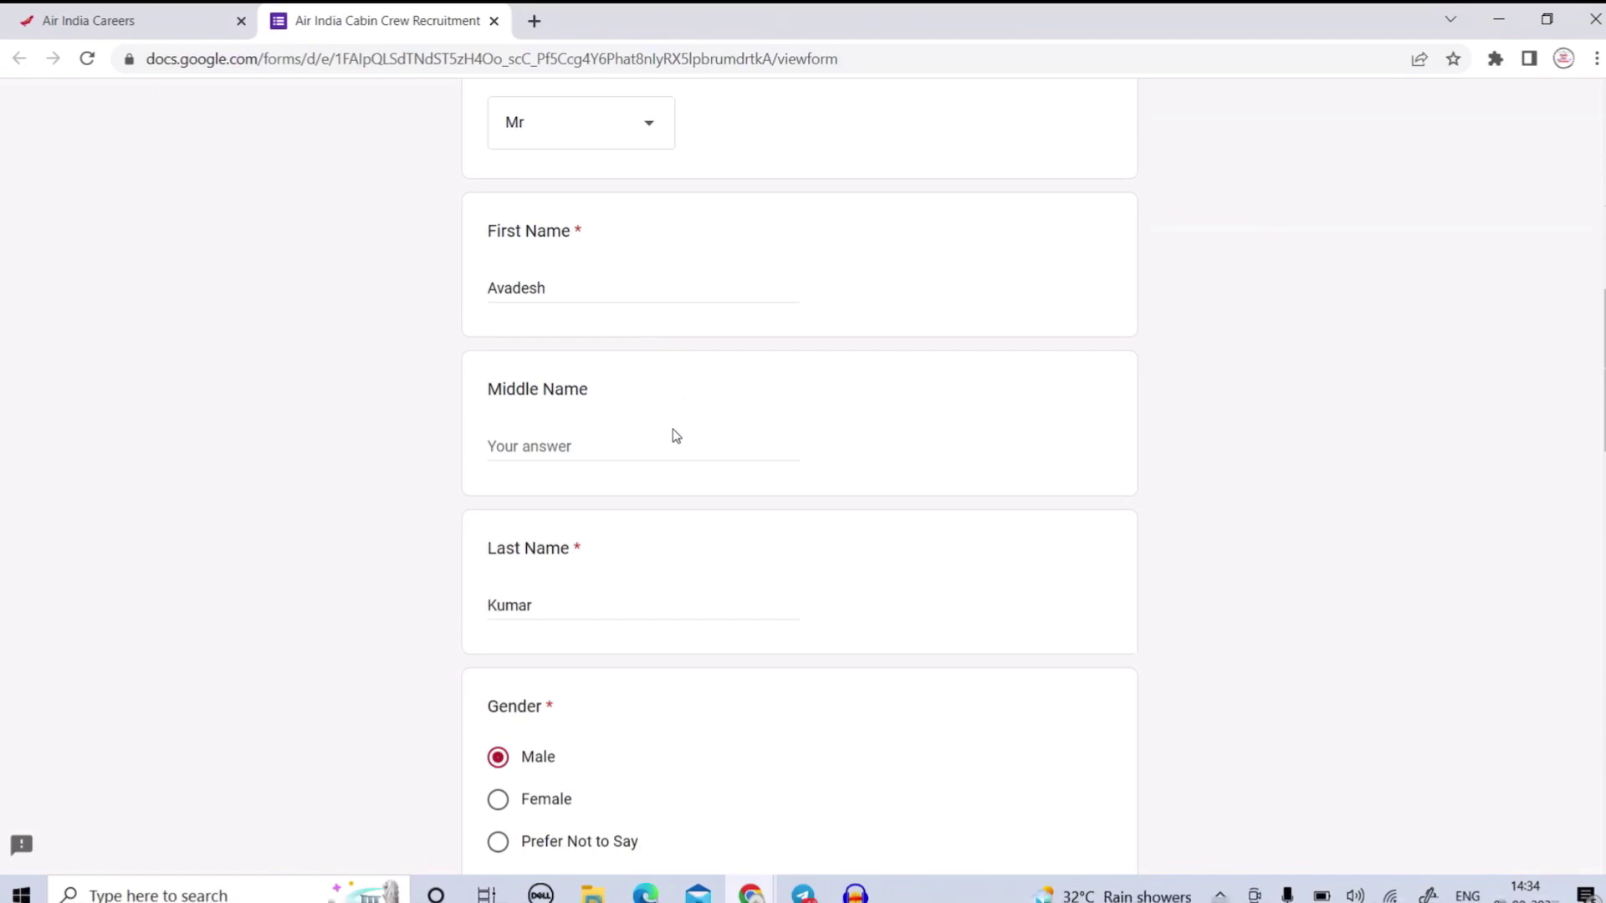
scroll(676, 436, down, 1)
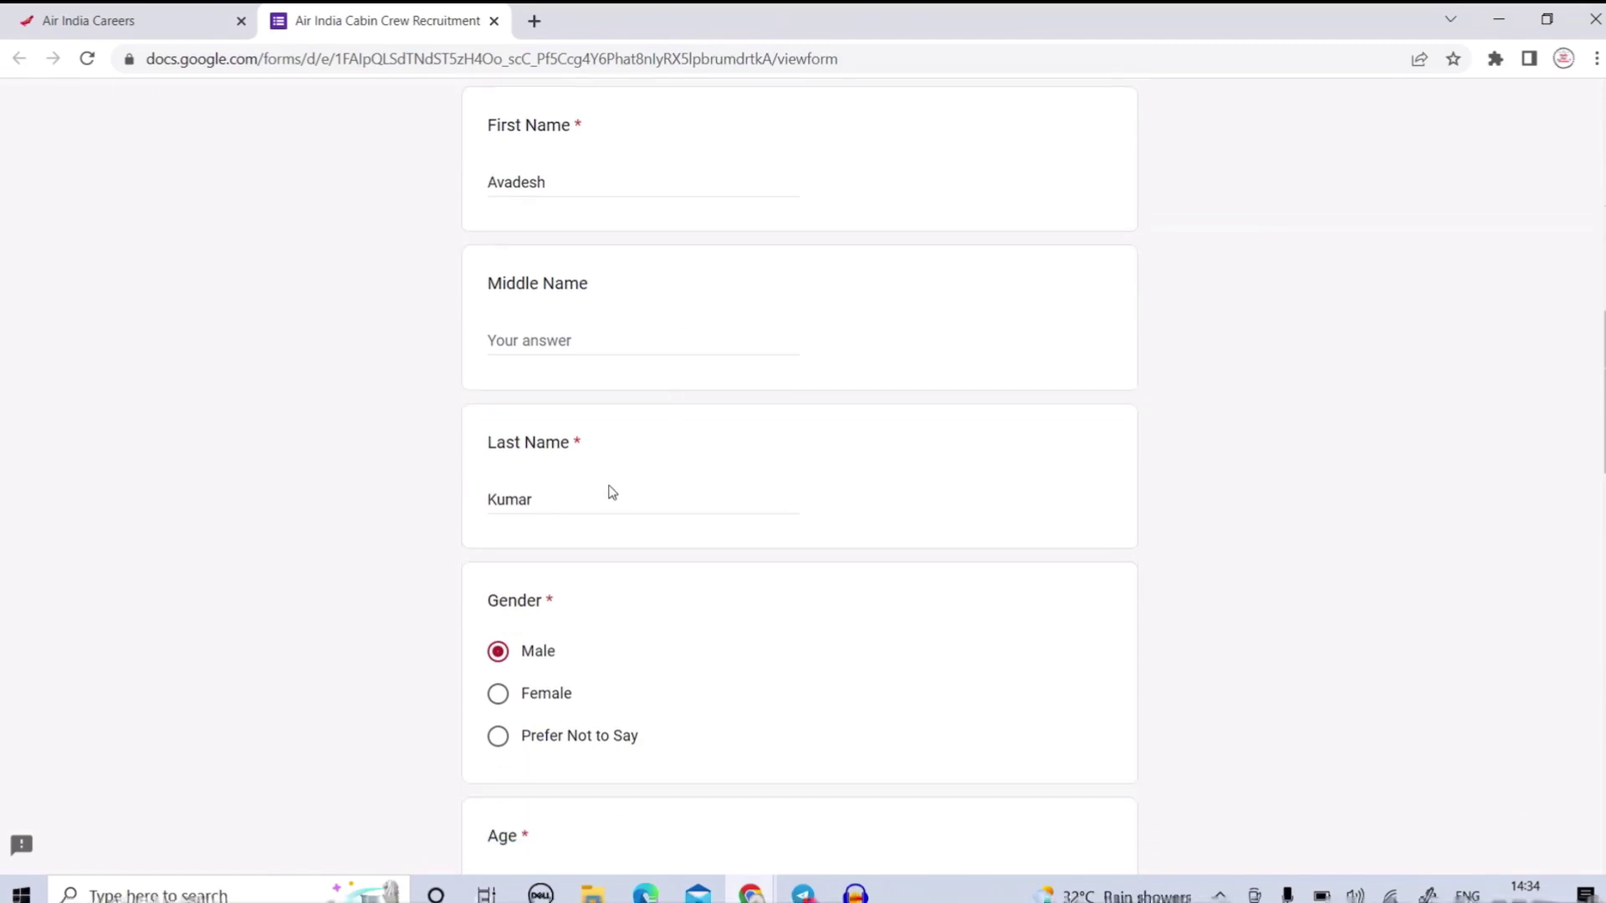
scroll(611, 492, down, 3)
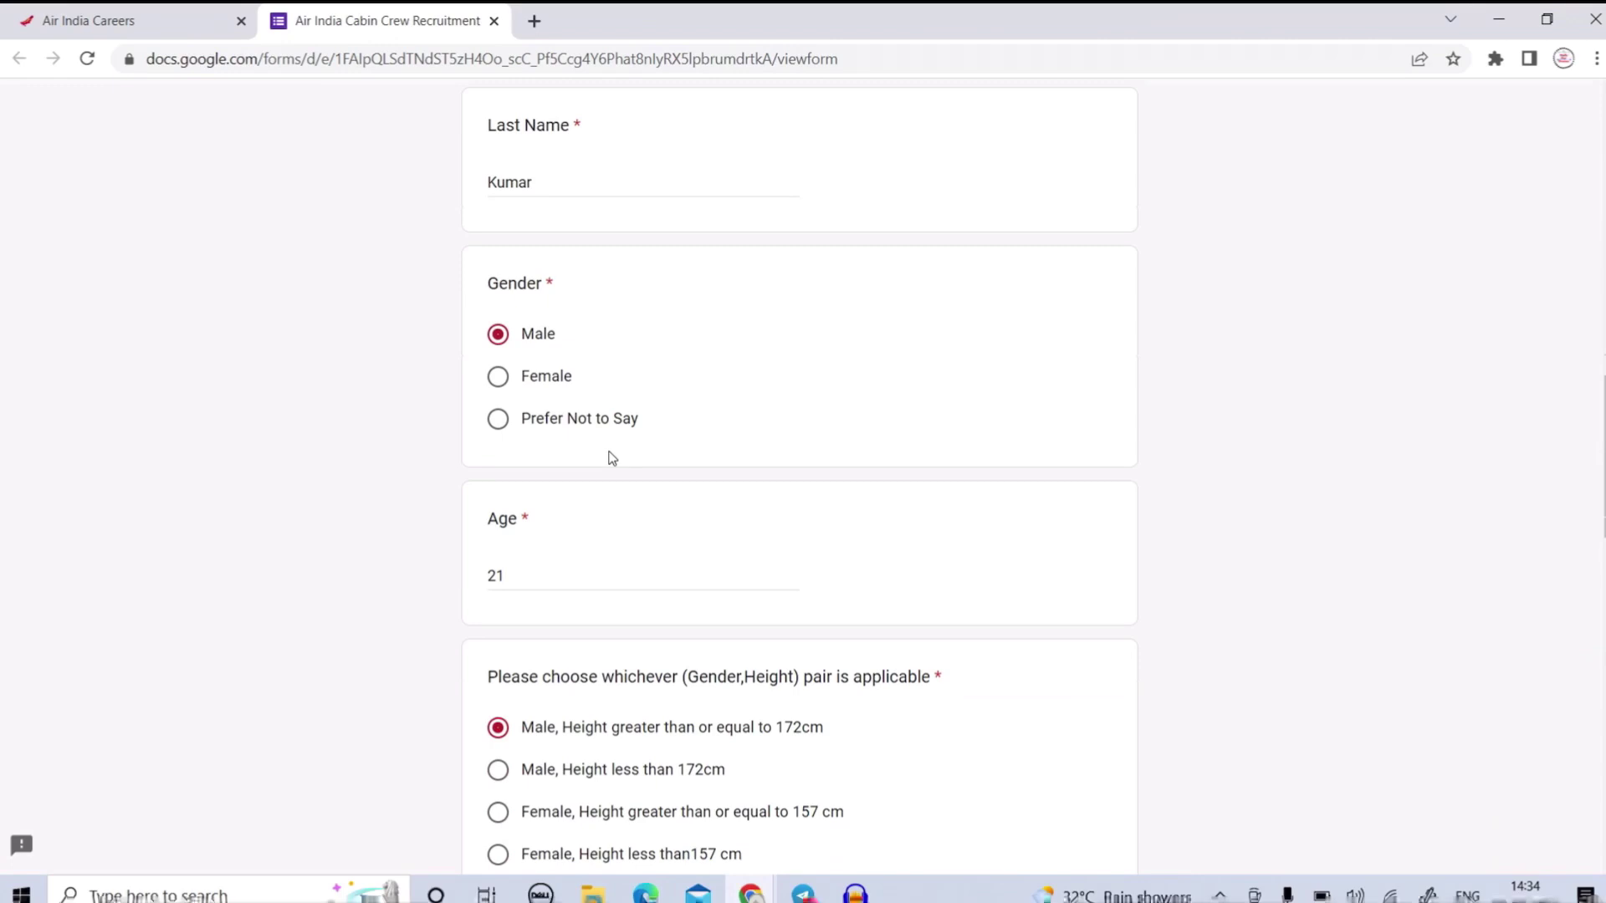
scroll(612, 458, down, 2)
scroll(645, 373, down, 2)
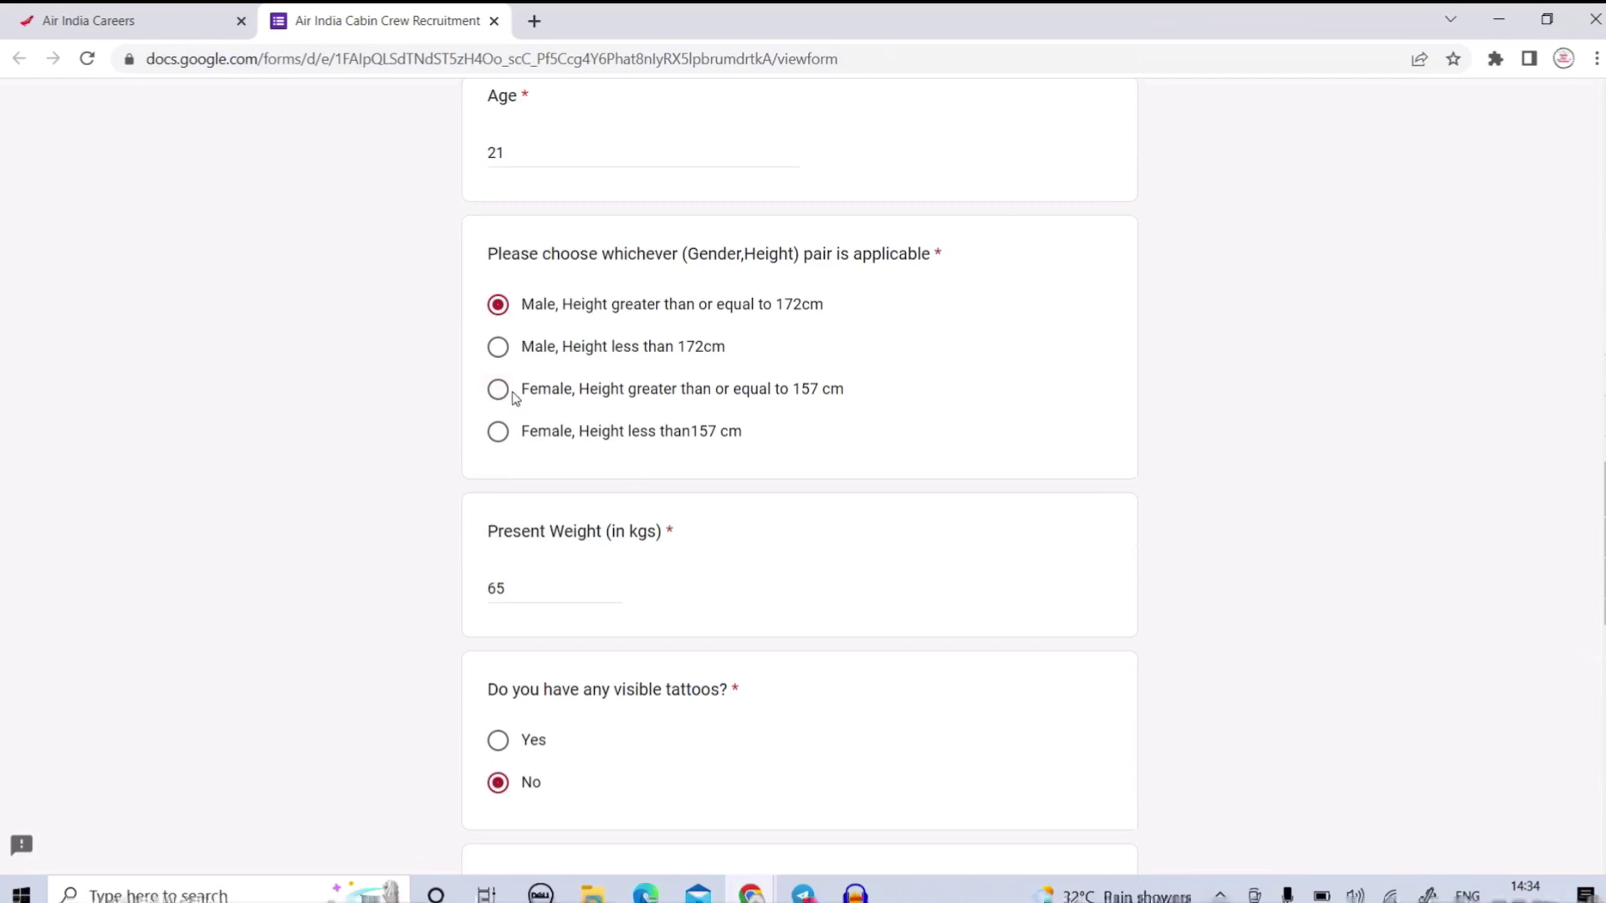
scroll(542, 439, down, 4)
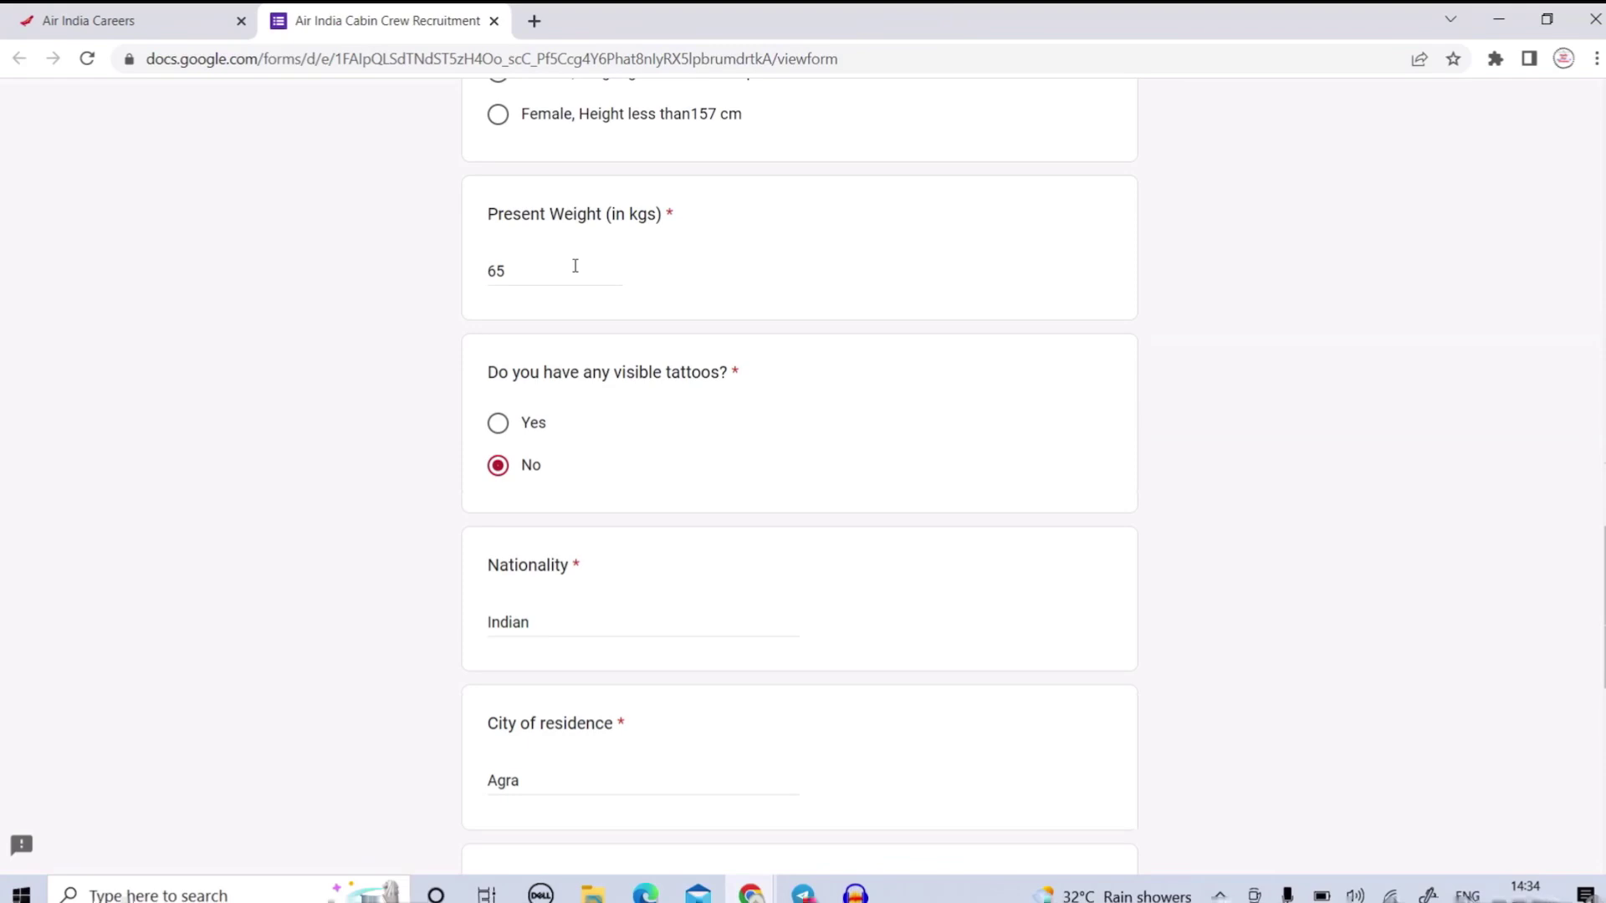
scroll(576, 266, down, 3)
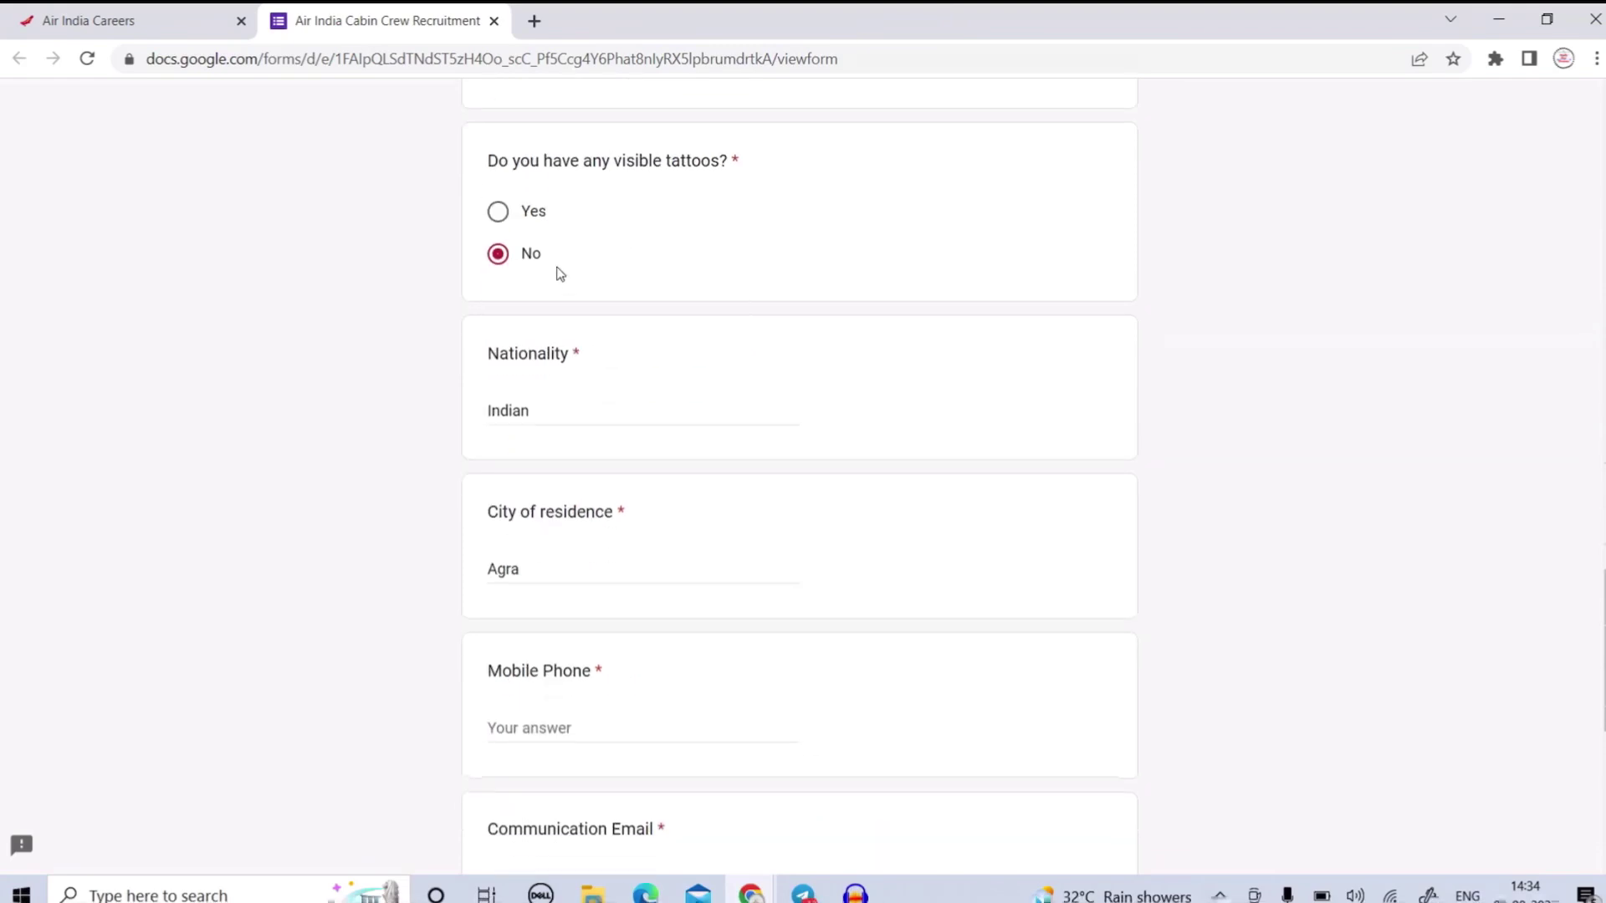
scroll(590, 201, up, 1)
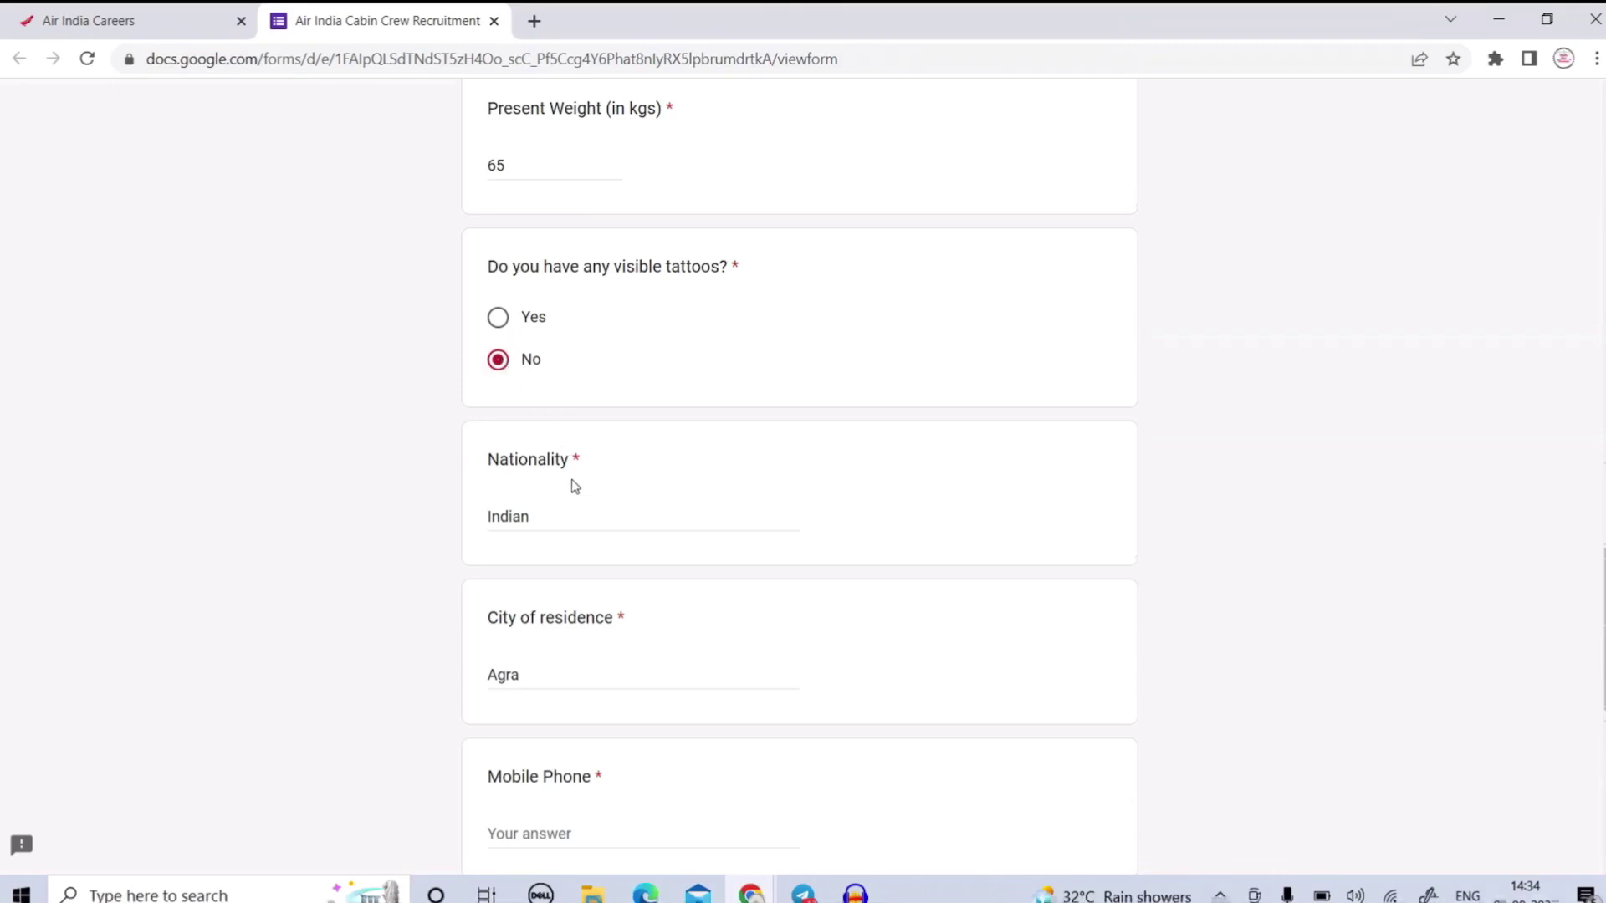
scroll(574, 487, down, 3)
scroll(574, 326, down, 1)
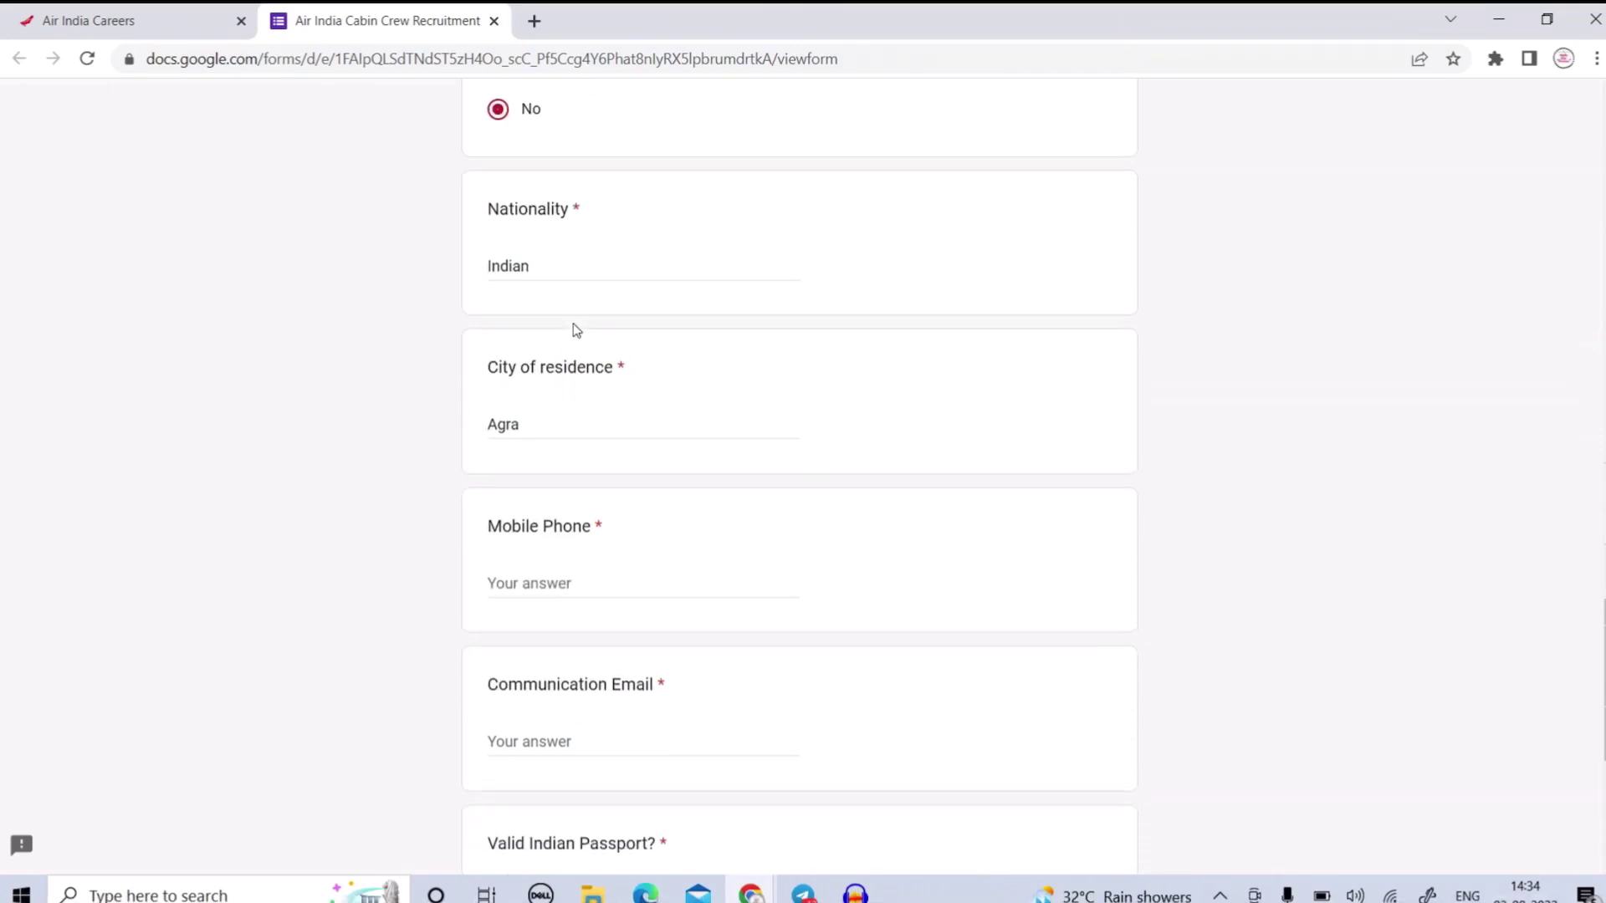
scroll(576, 329, down, 1)
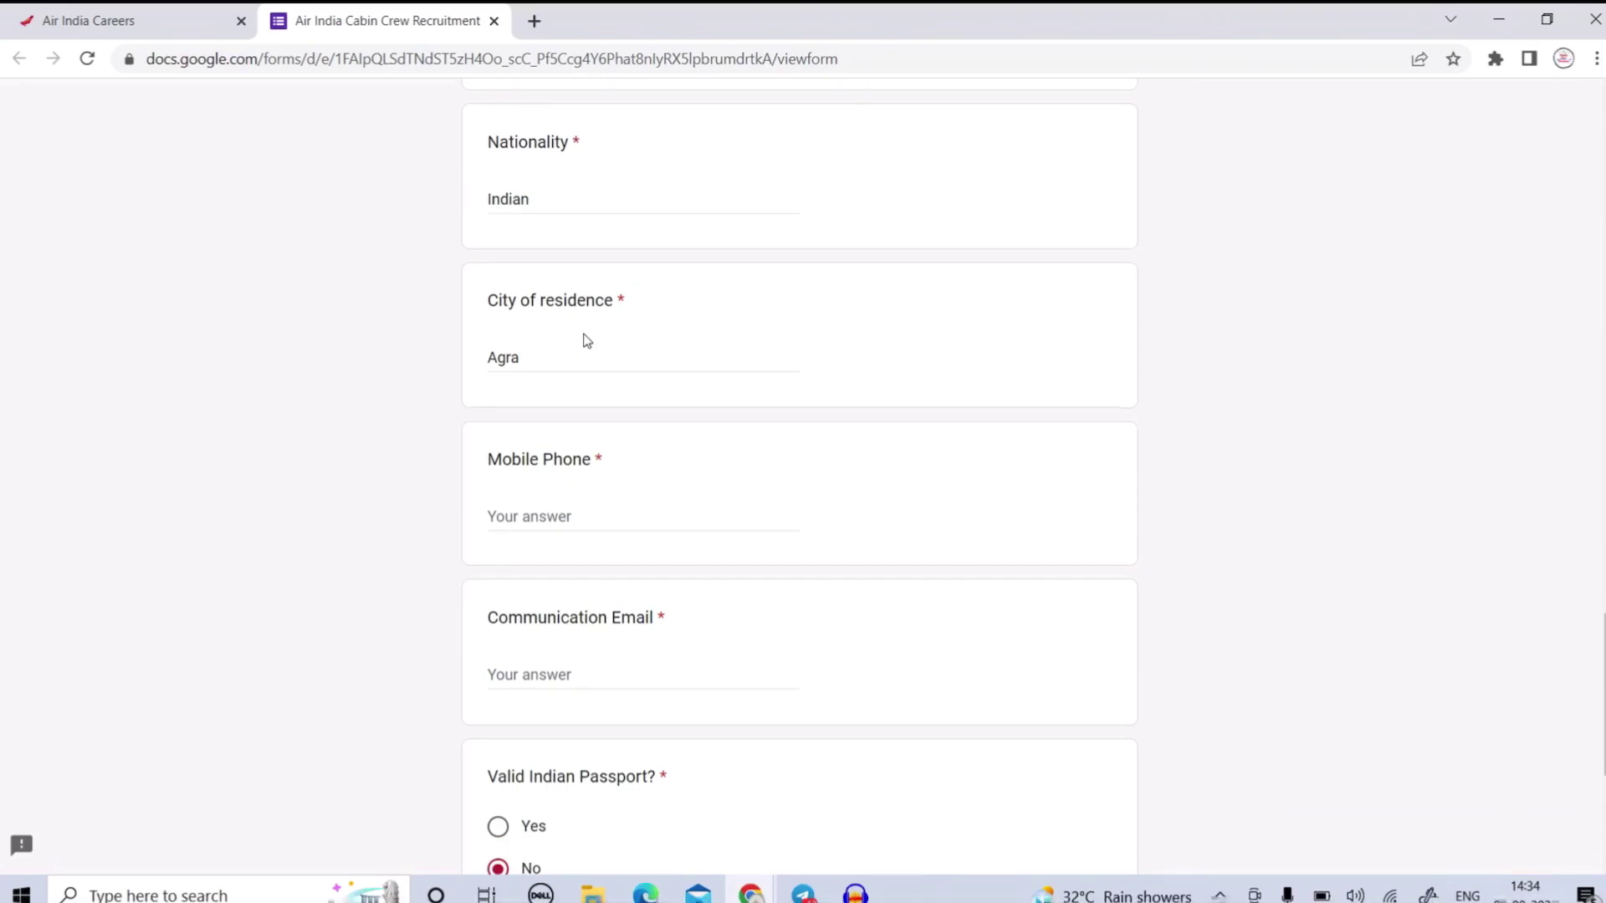
scroll(586, 341, down, 1)
scroll(602, 401, down, 1)
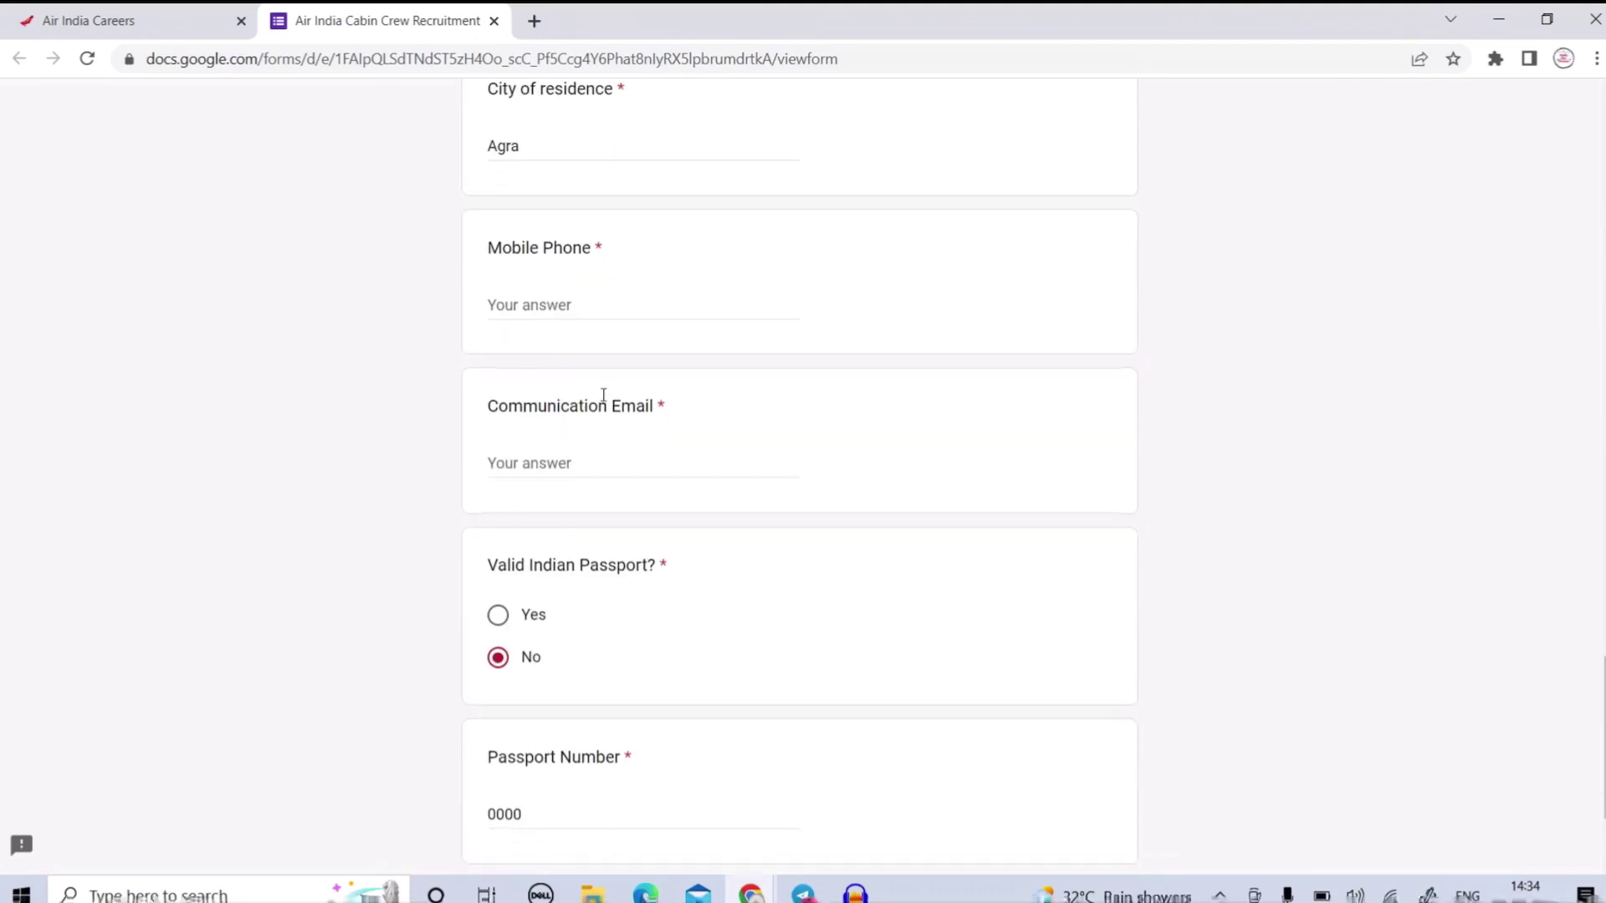
scroll(593, 454, down, 2)
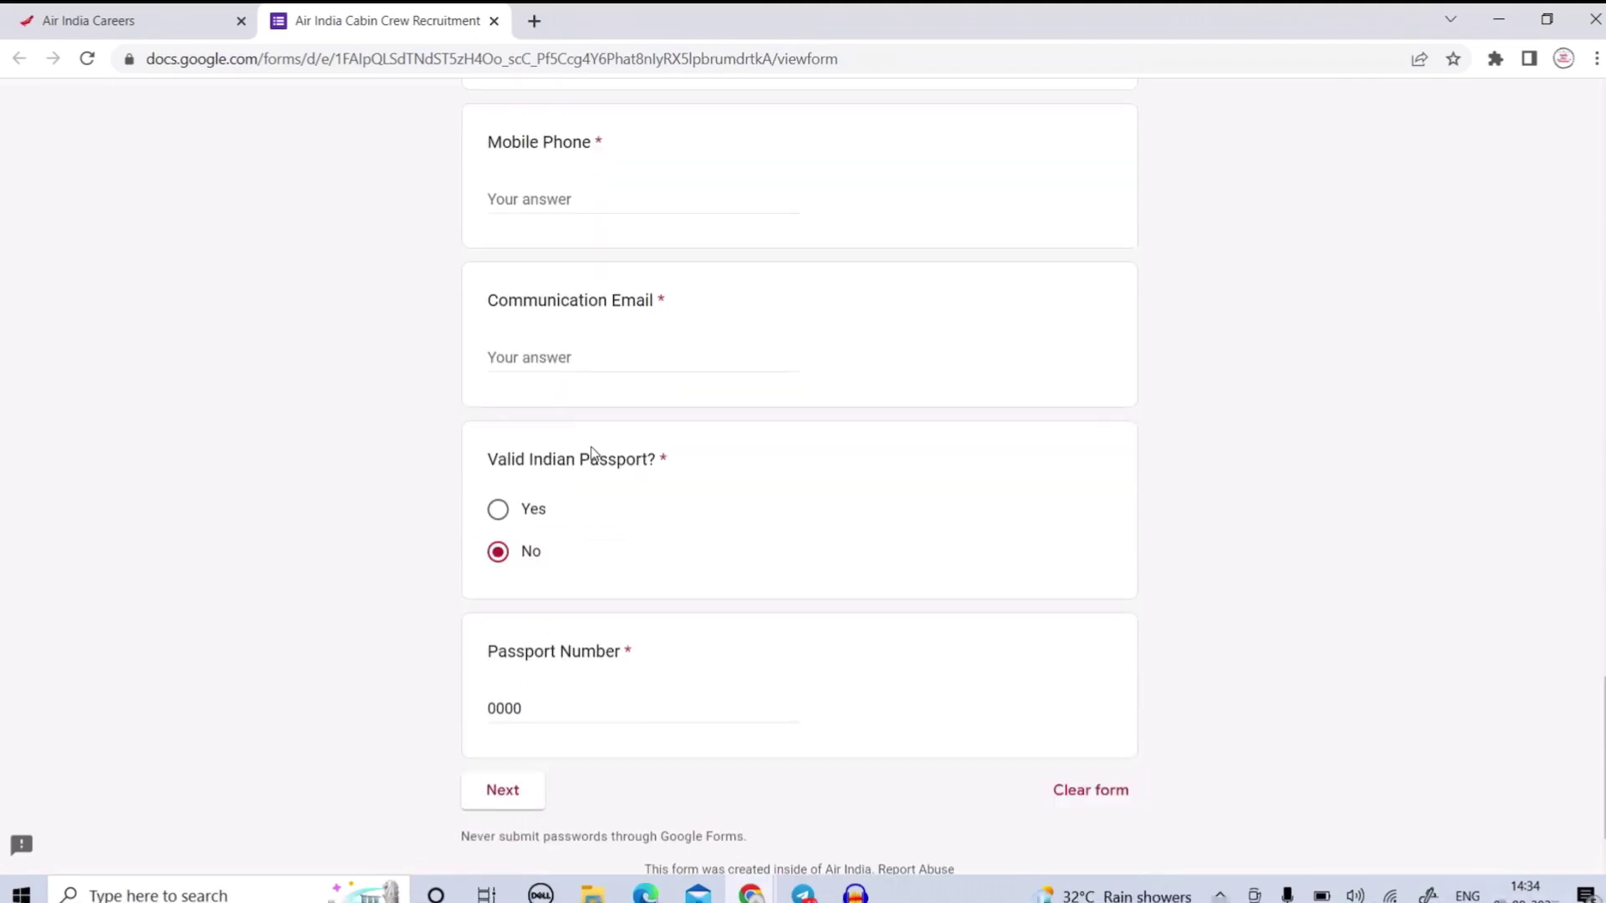
drag(524, 379, 674, 384)
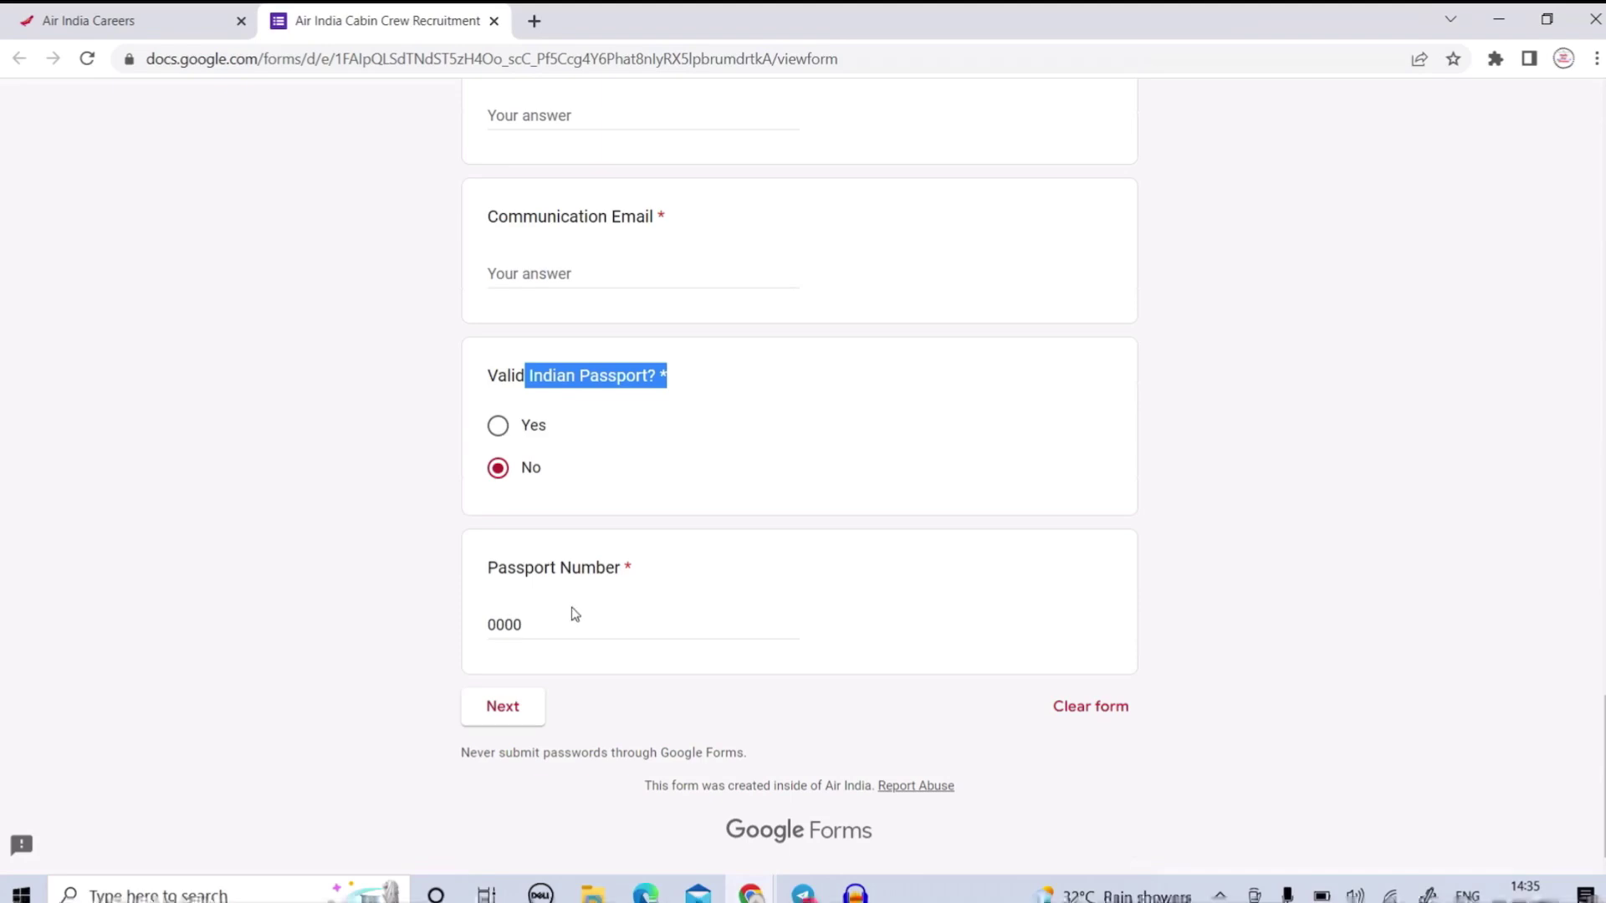
Fill in the mobile phone number and communication e-mail, then go to Additional Information.
click(505, 706)
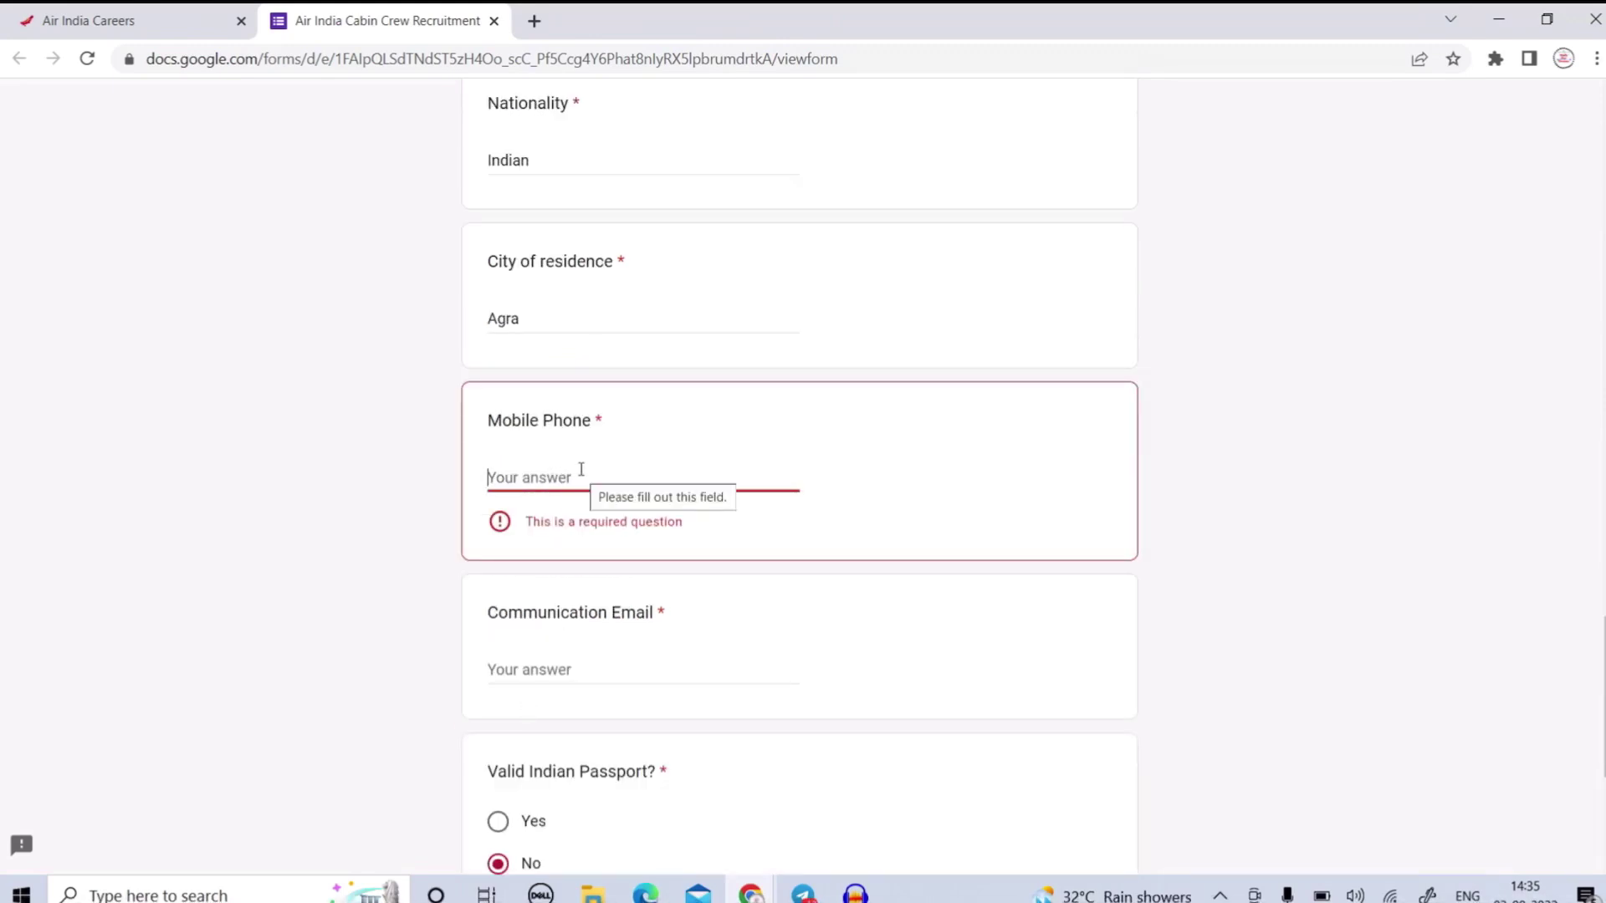
text(9876543210)
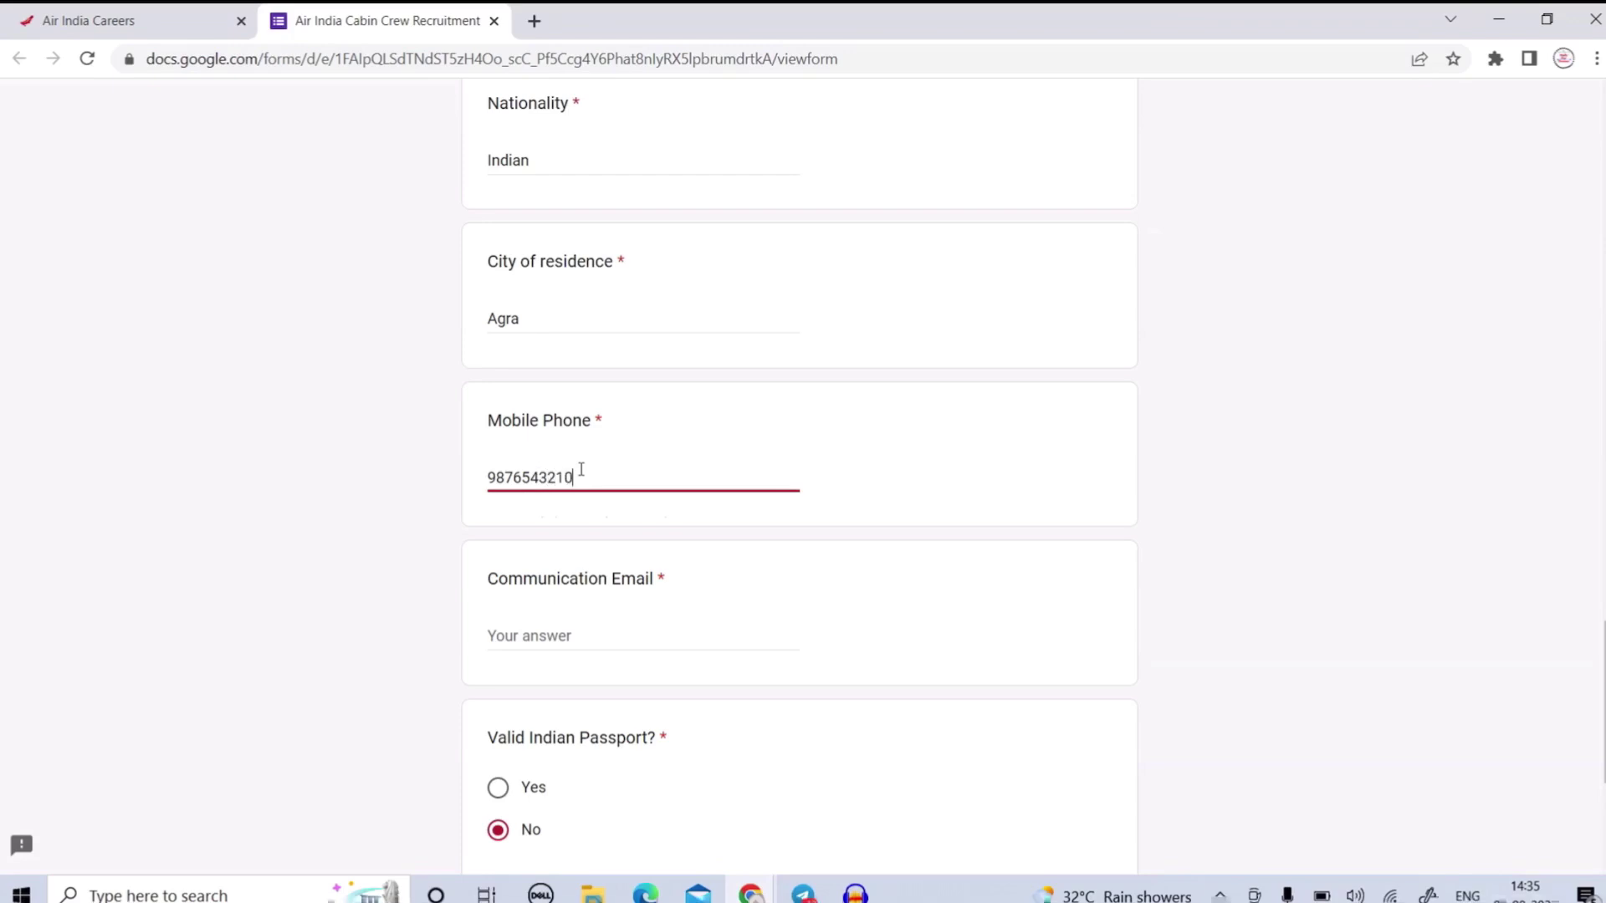
scroll(613, 410, down, 3)
click(612, 330)
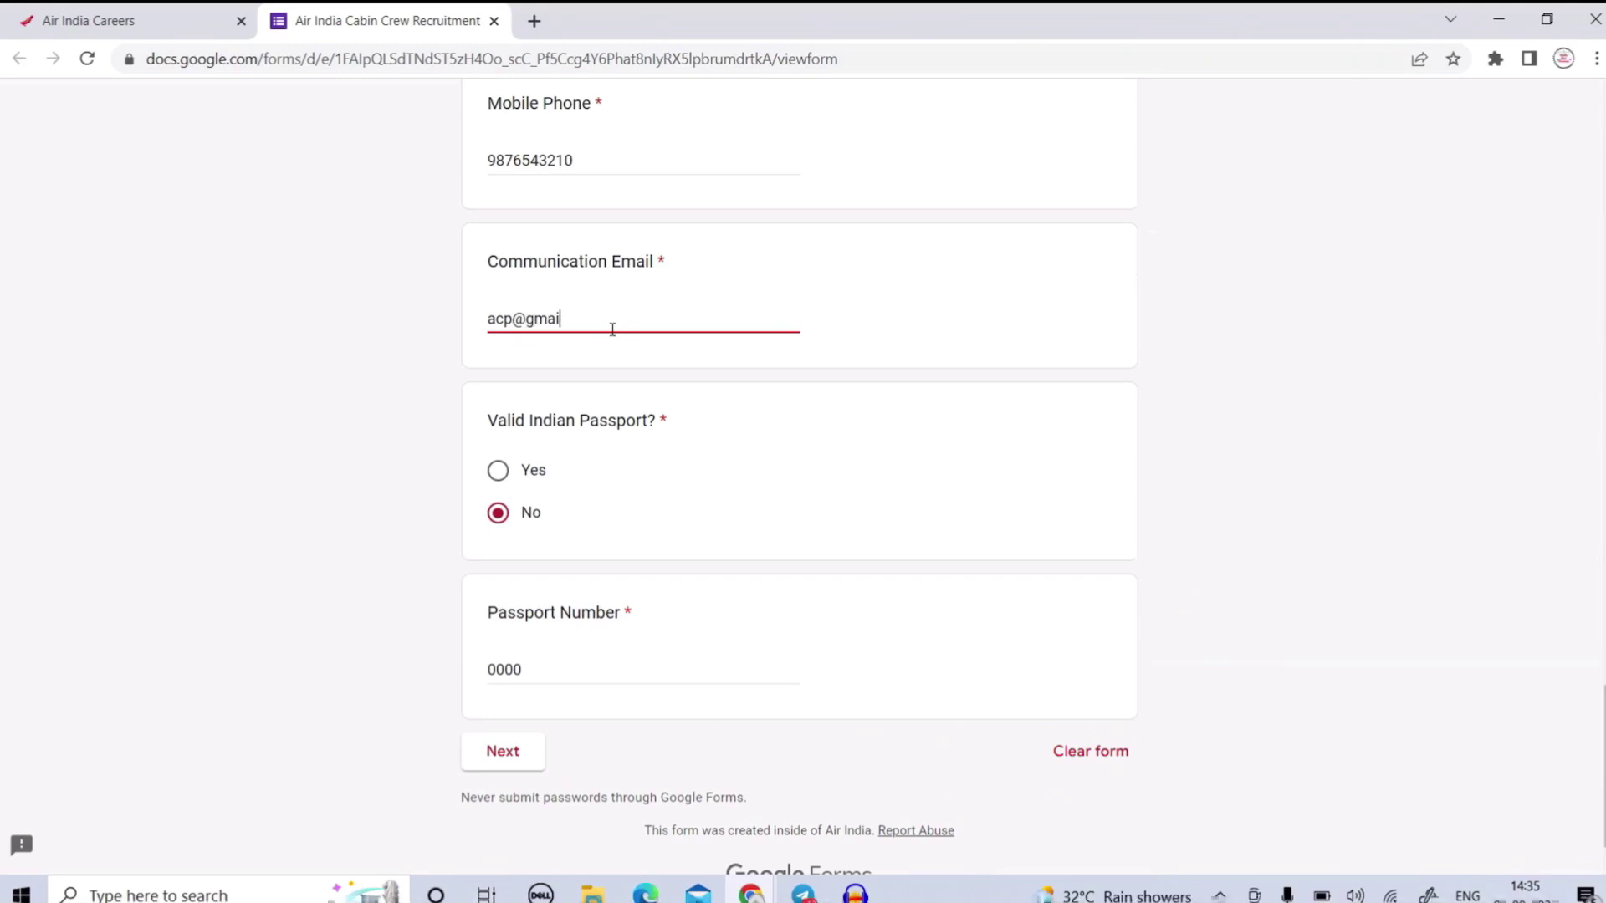
scroll(552, 469, down, 1)
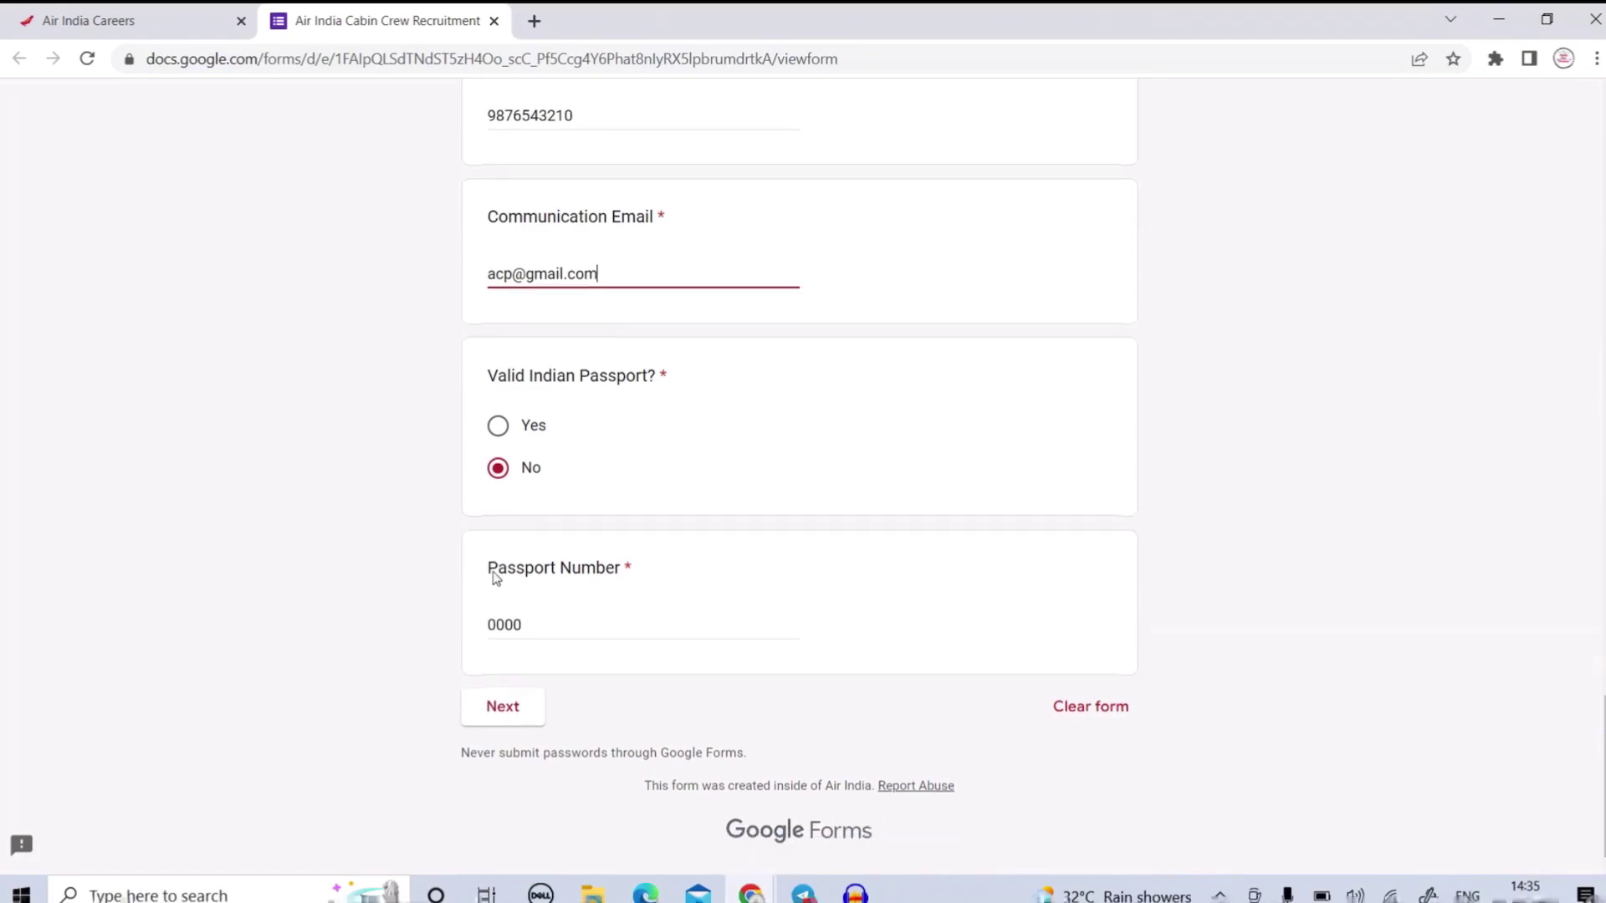
click(508, 713)
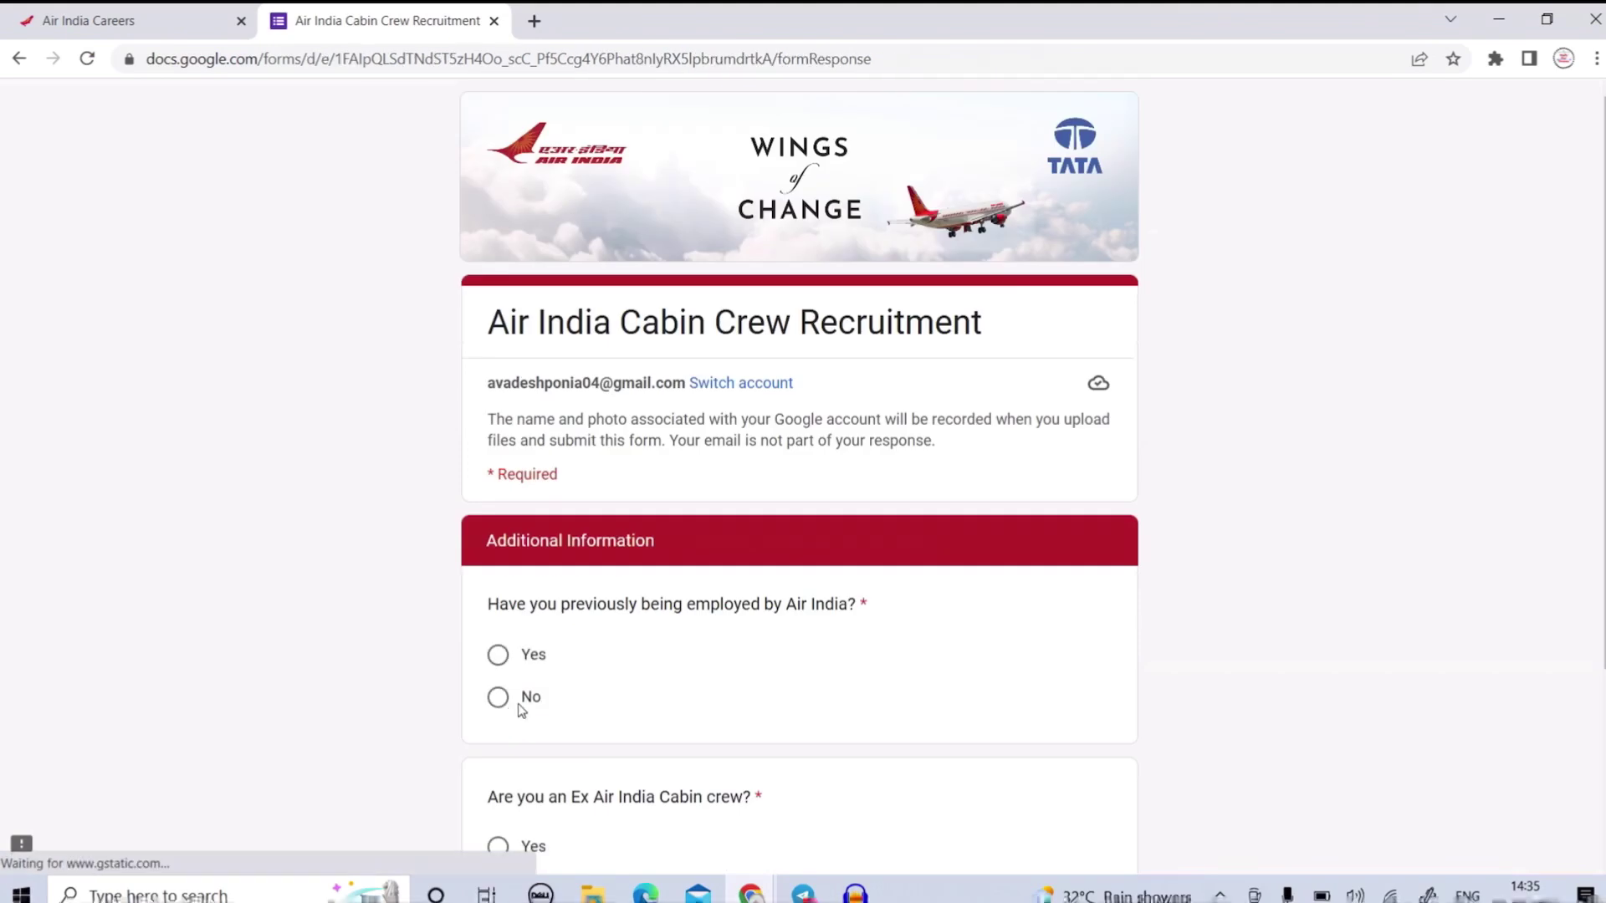
Answer No to previous Air India employment and to being ex Air India cabin crew.
scroll(619, 537, down, 3)
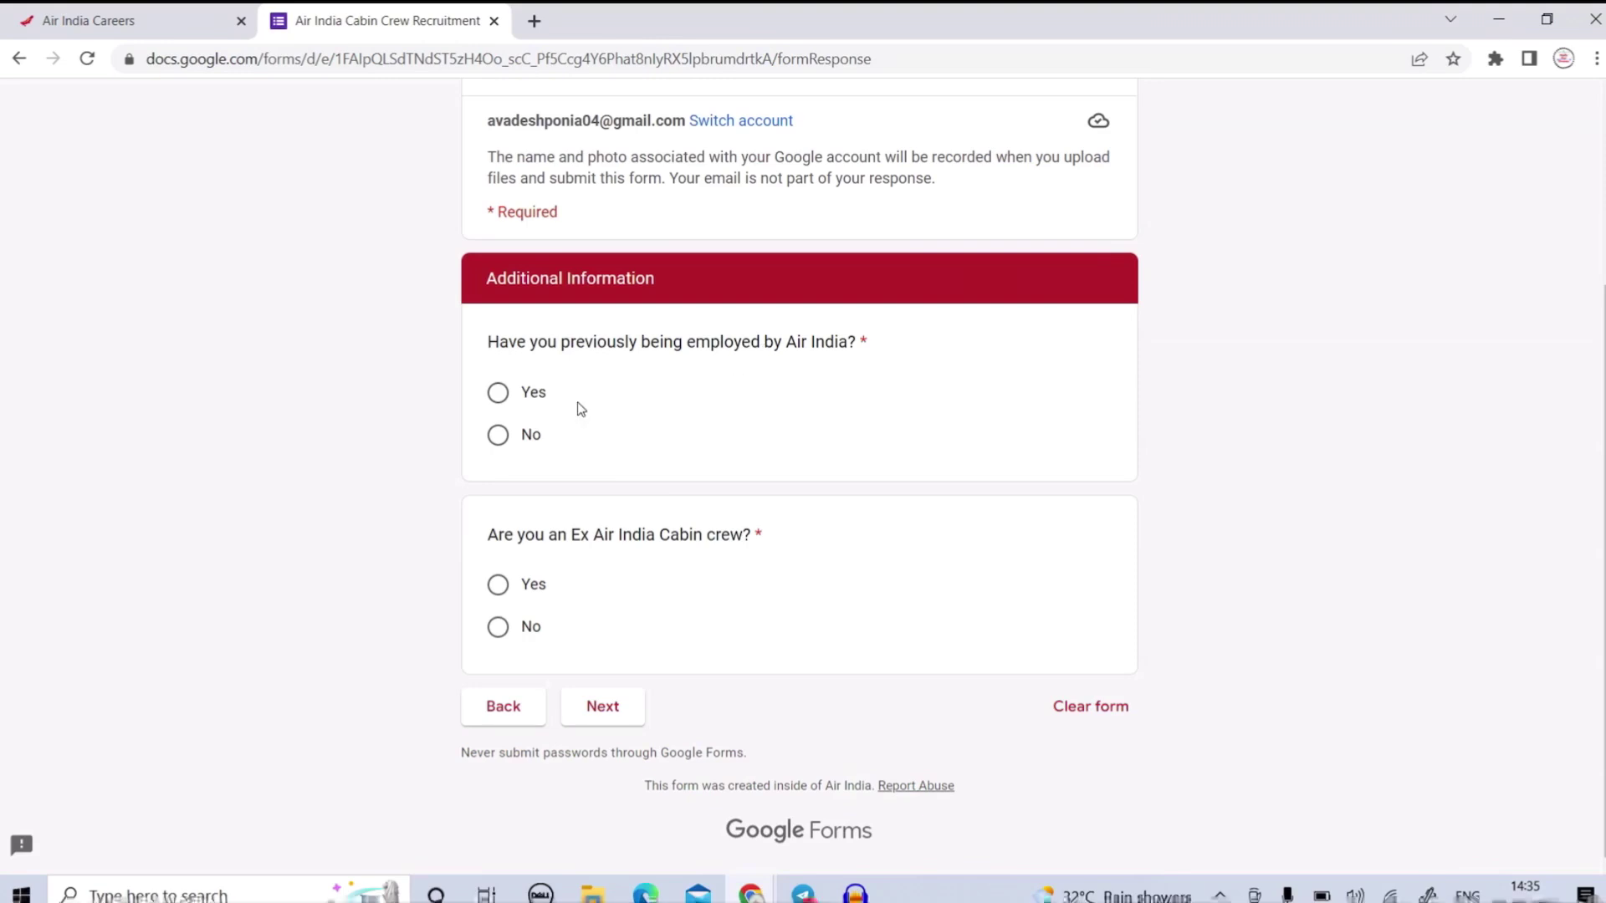
click(501, 442)
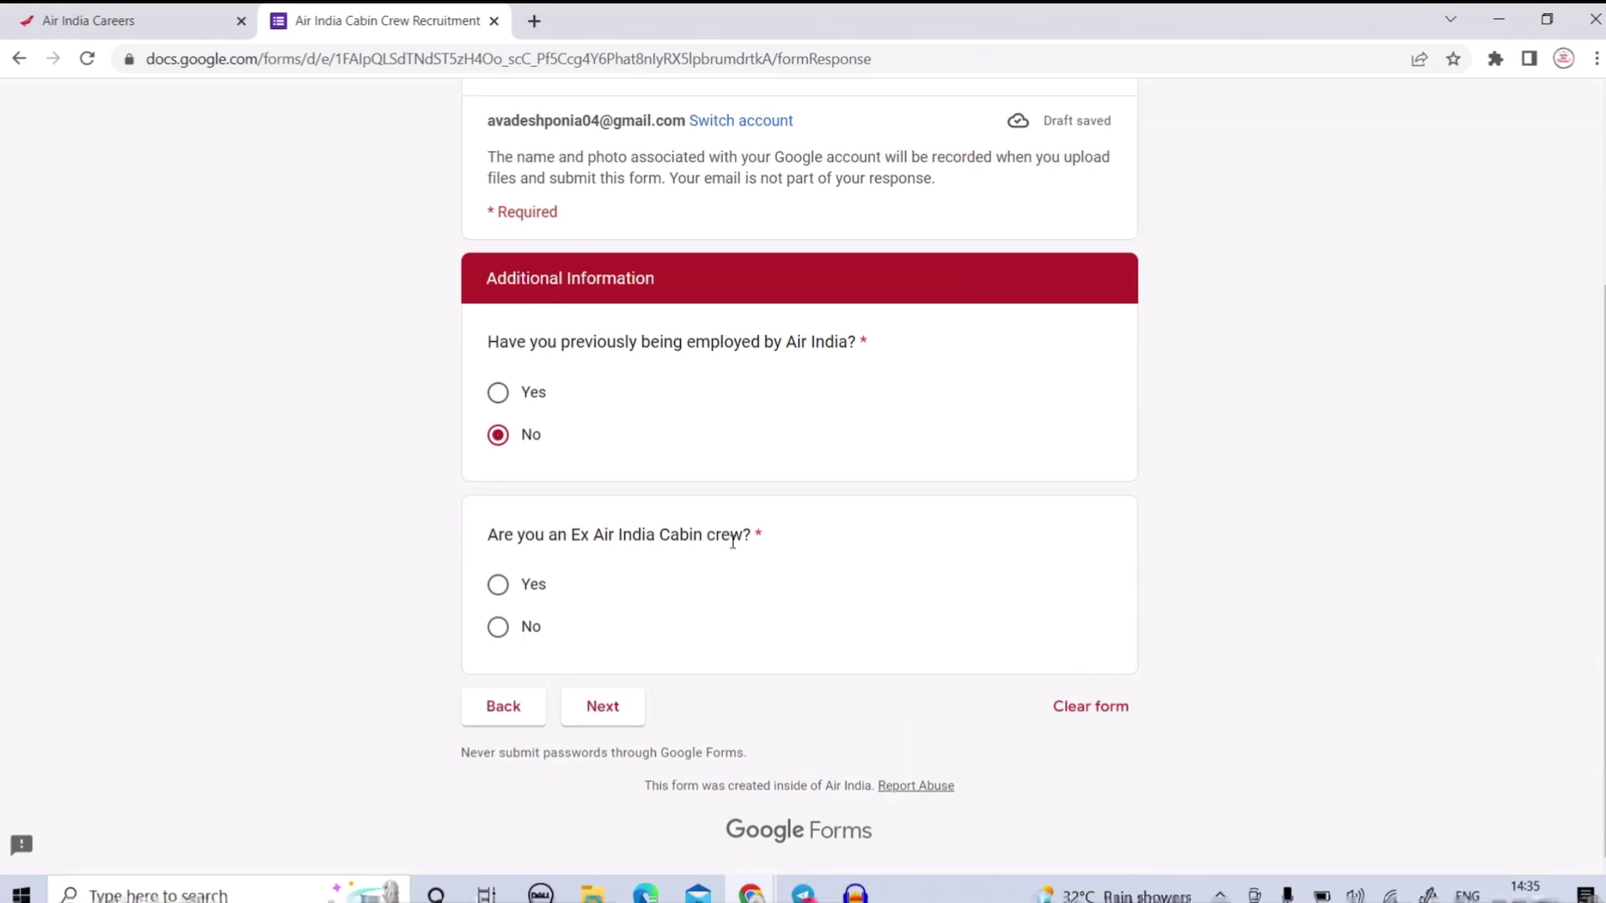
click(500, 629)
click(578, 719)
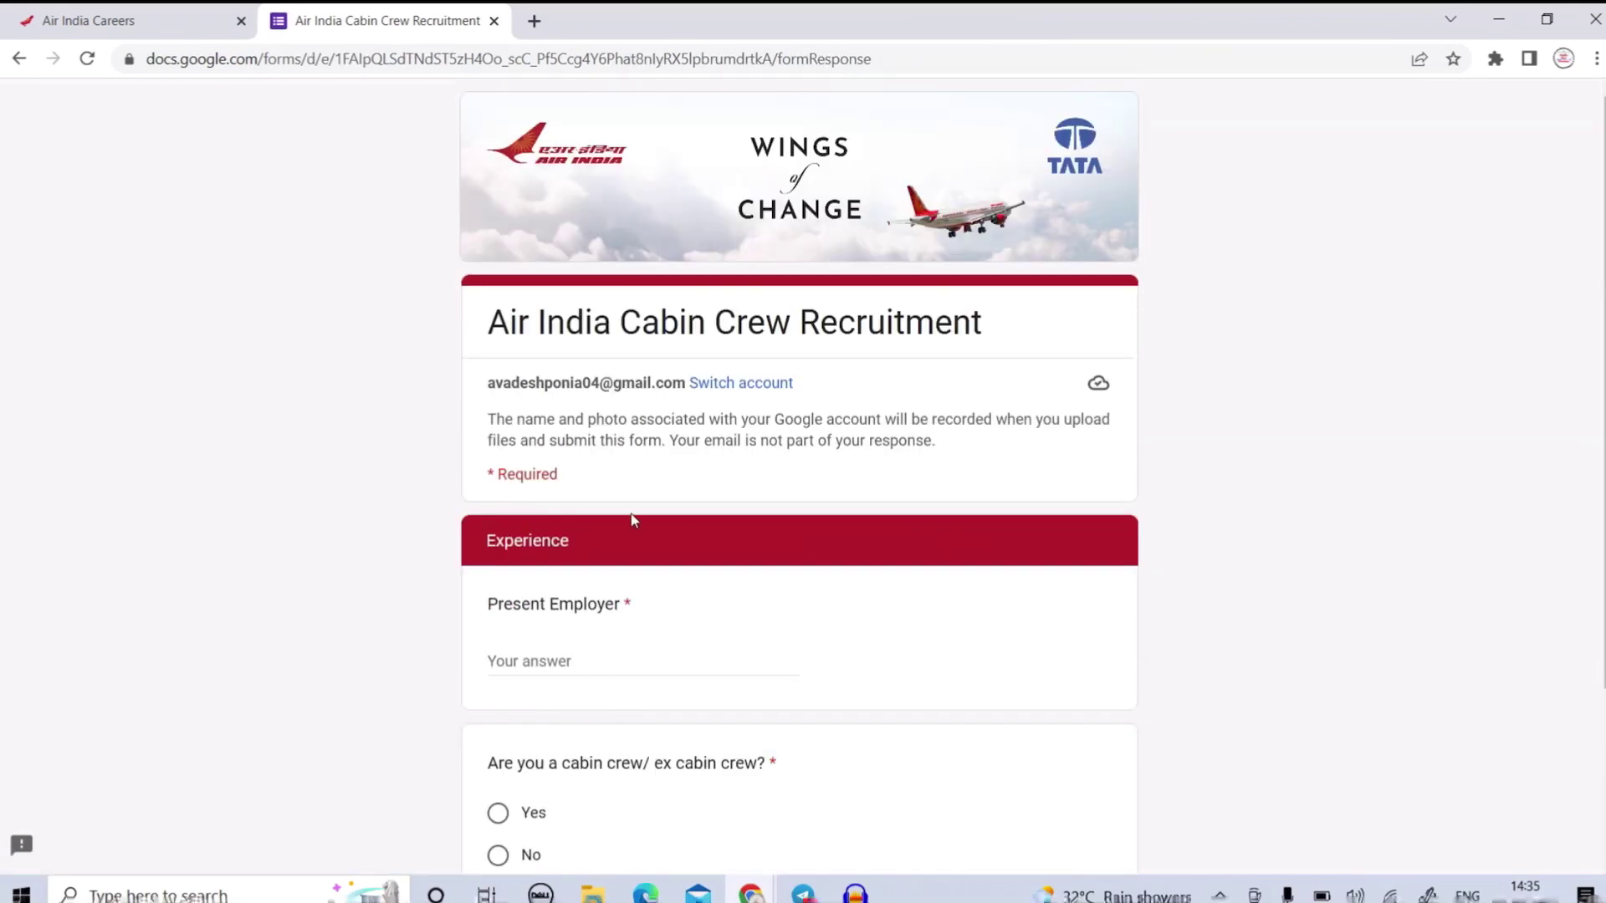
Enter 'no' as Present Employer, answer No to being cabin crew, and advance to Education.
scroll(631, 524, down, 3)
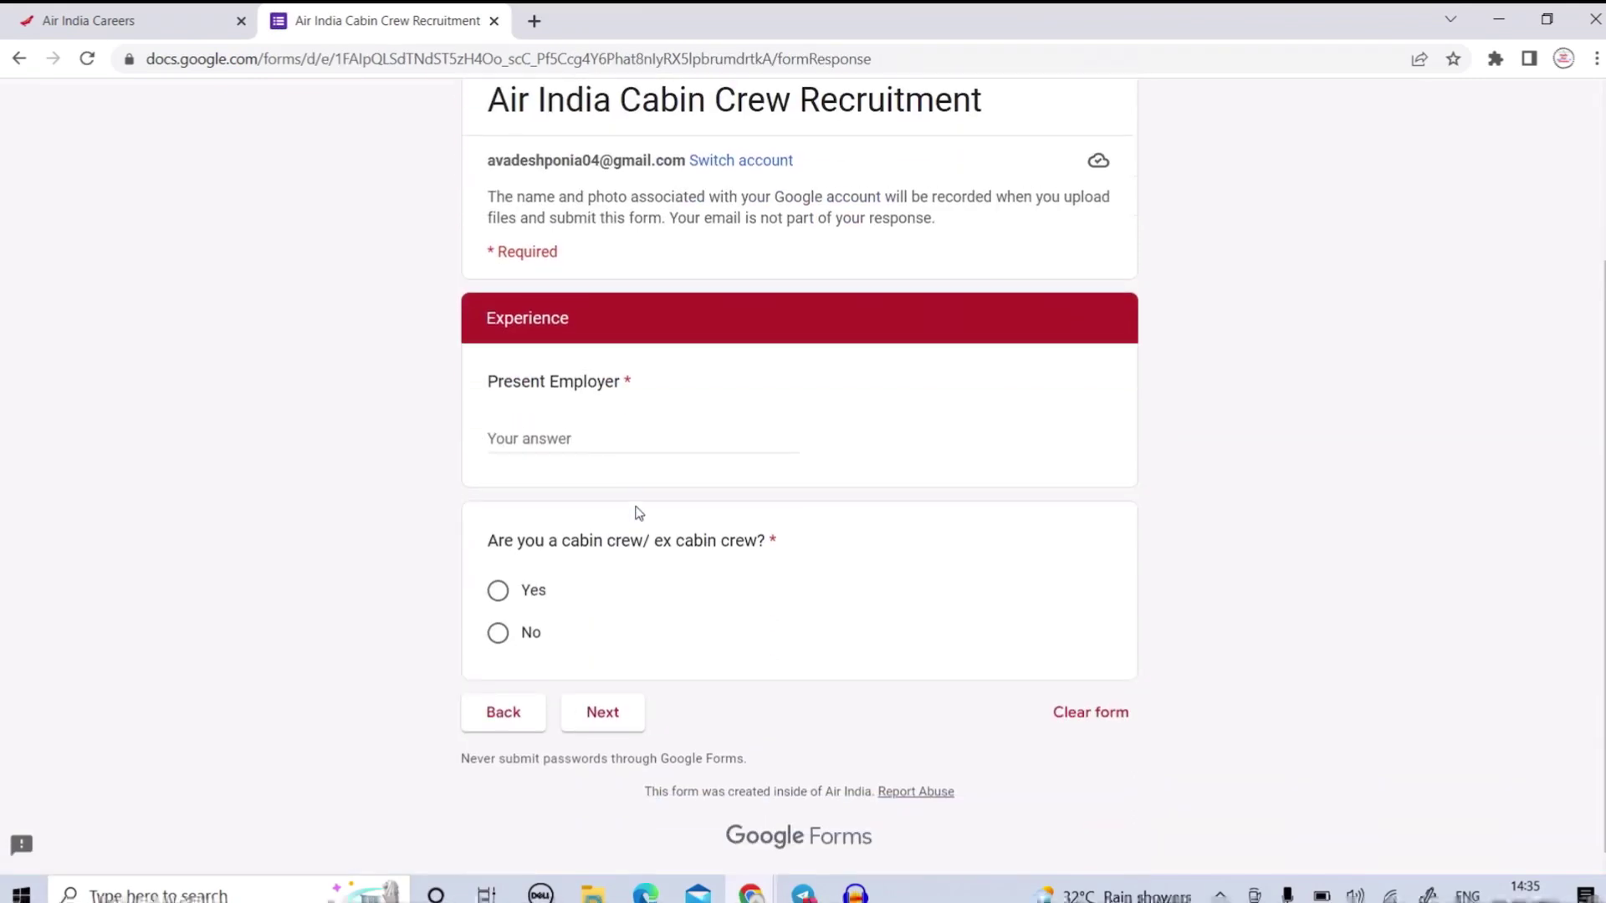
click(564, 434)
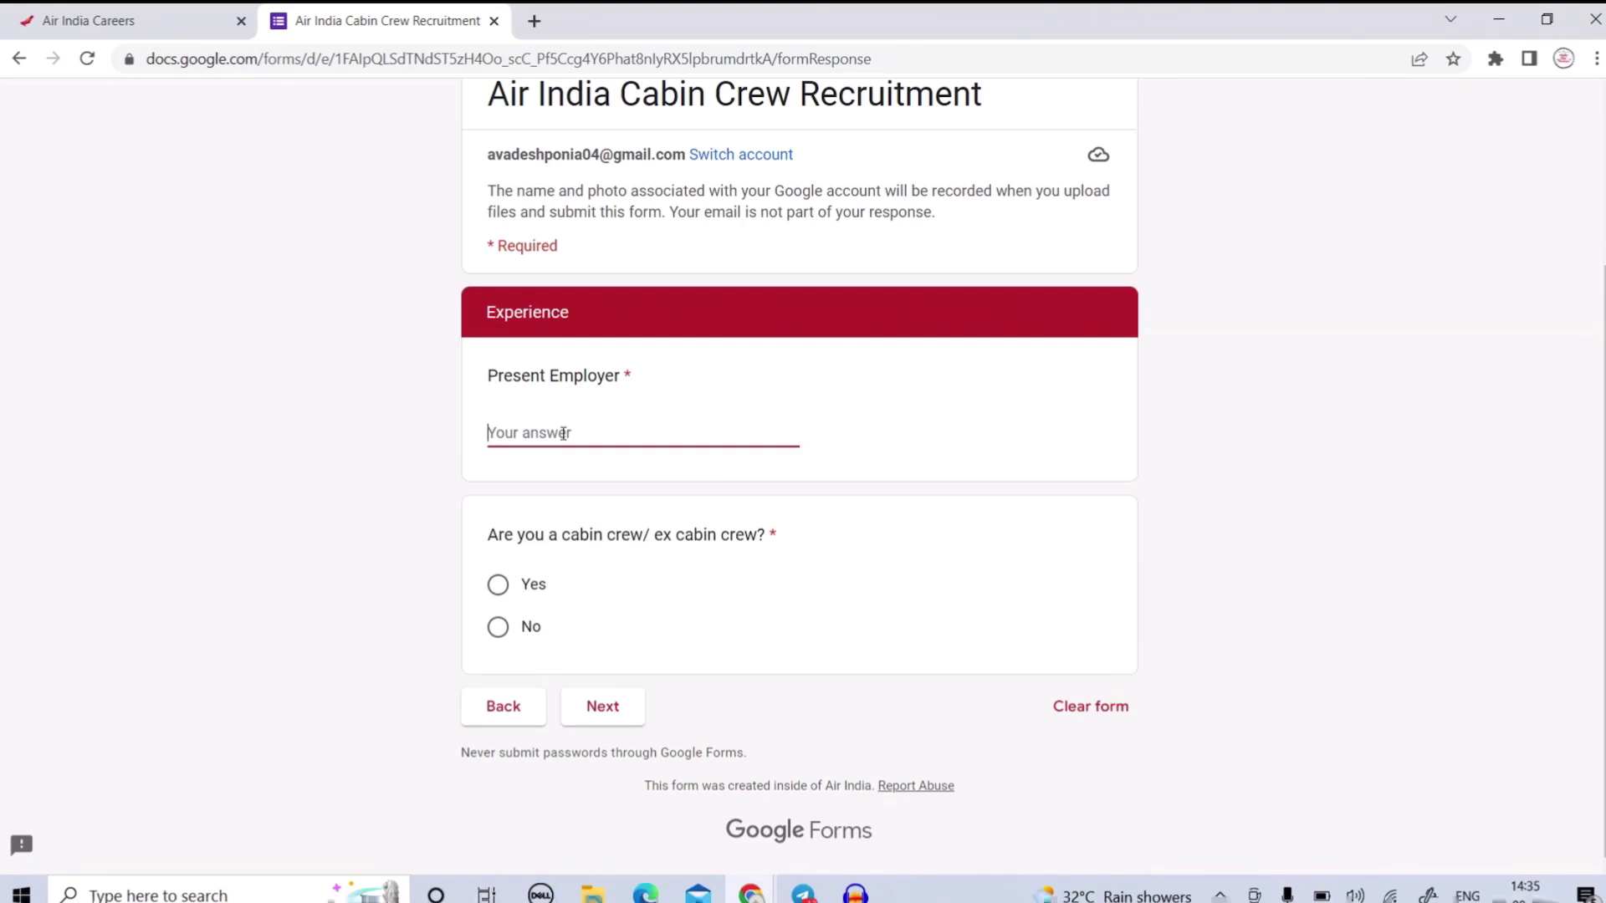
text(no)
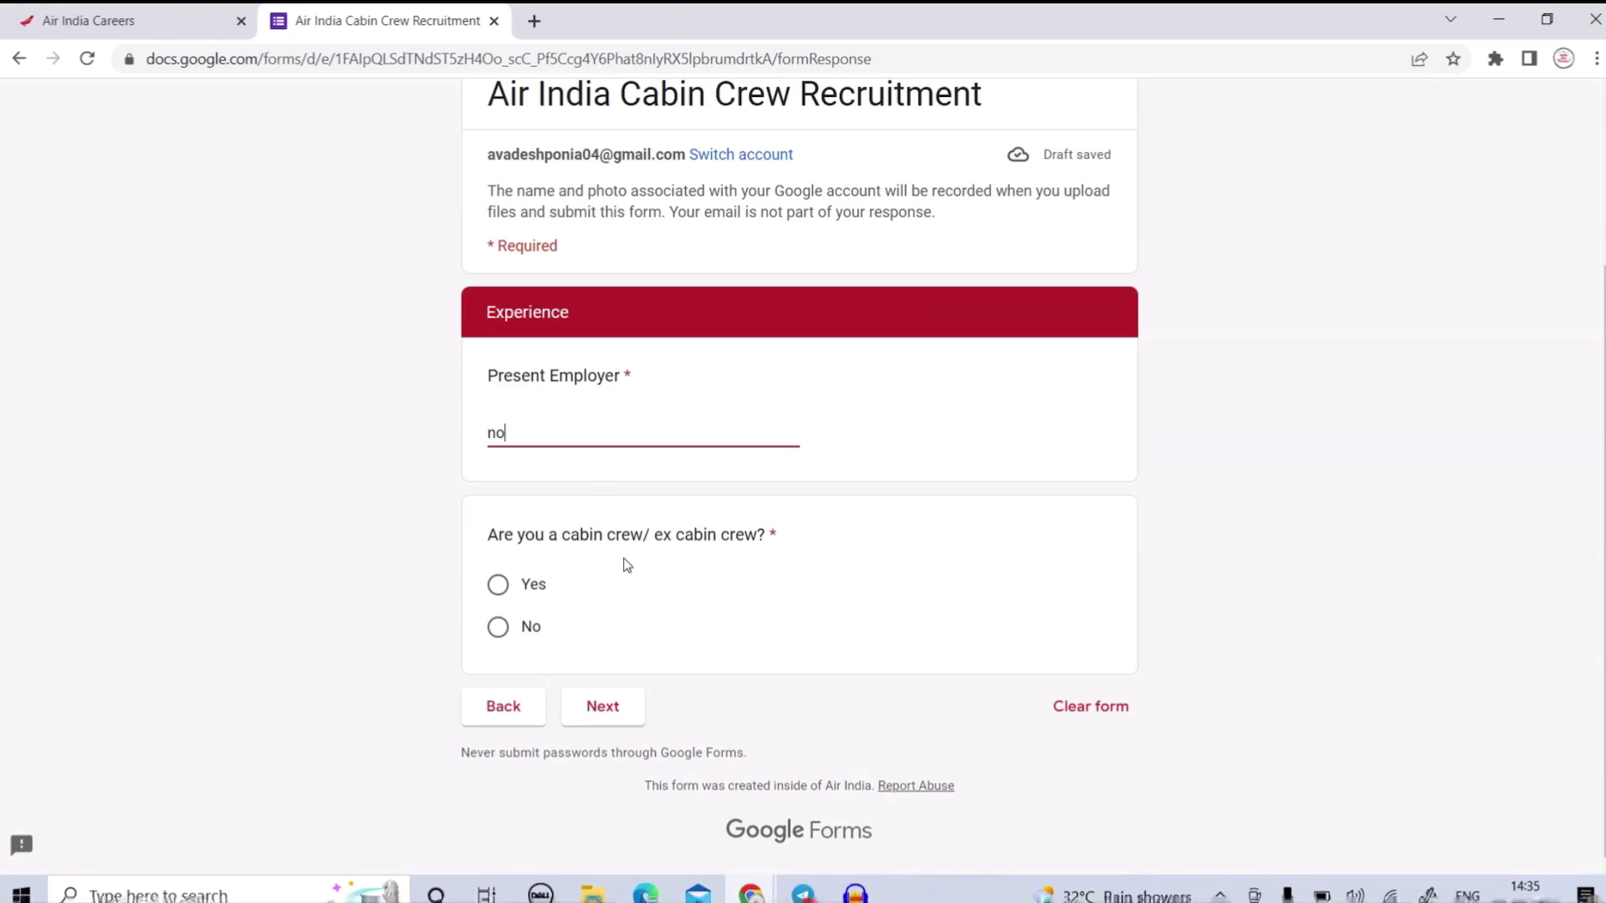
click(498, 629)
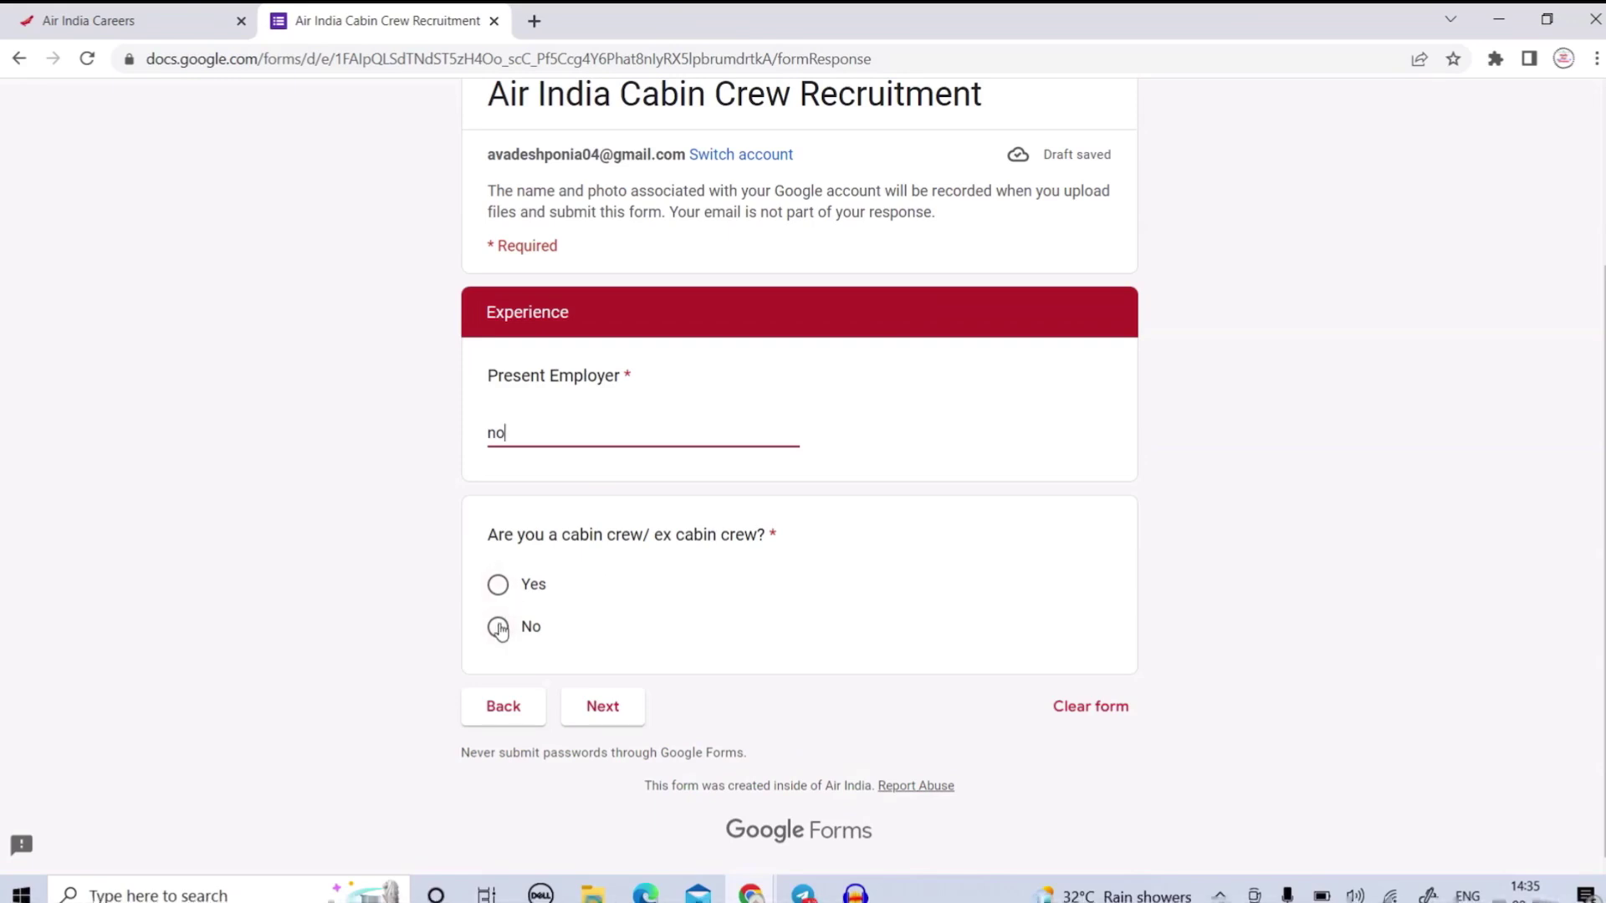
click(610, 709)
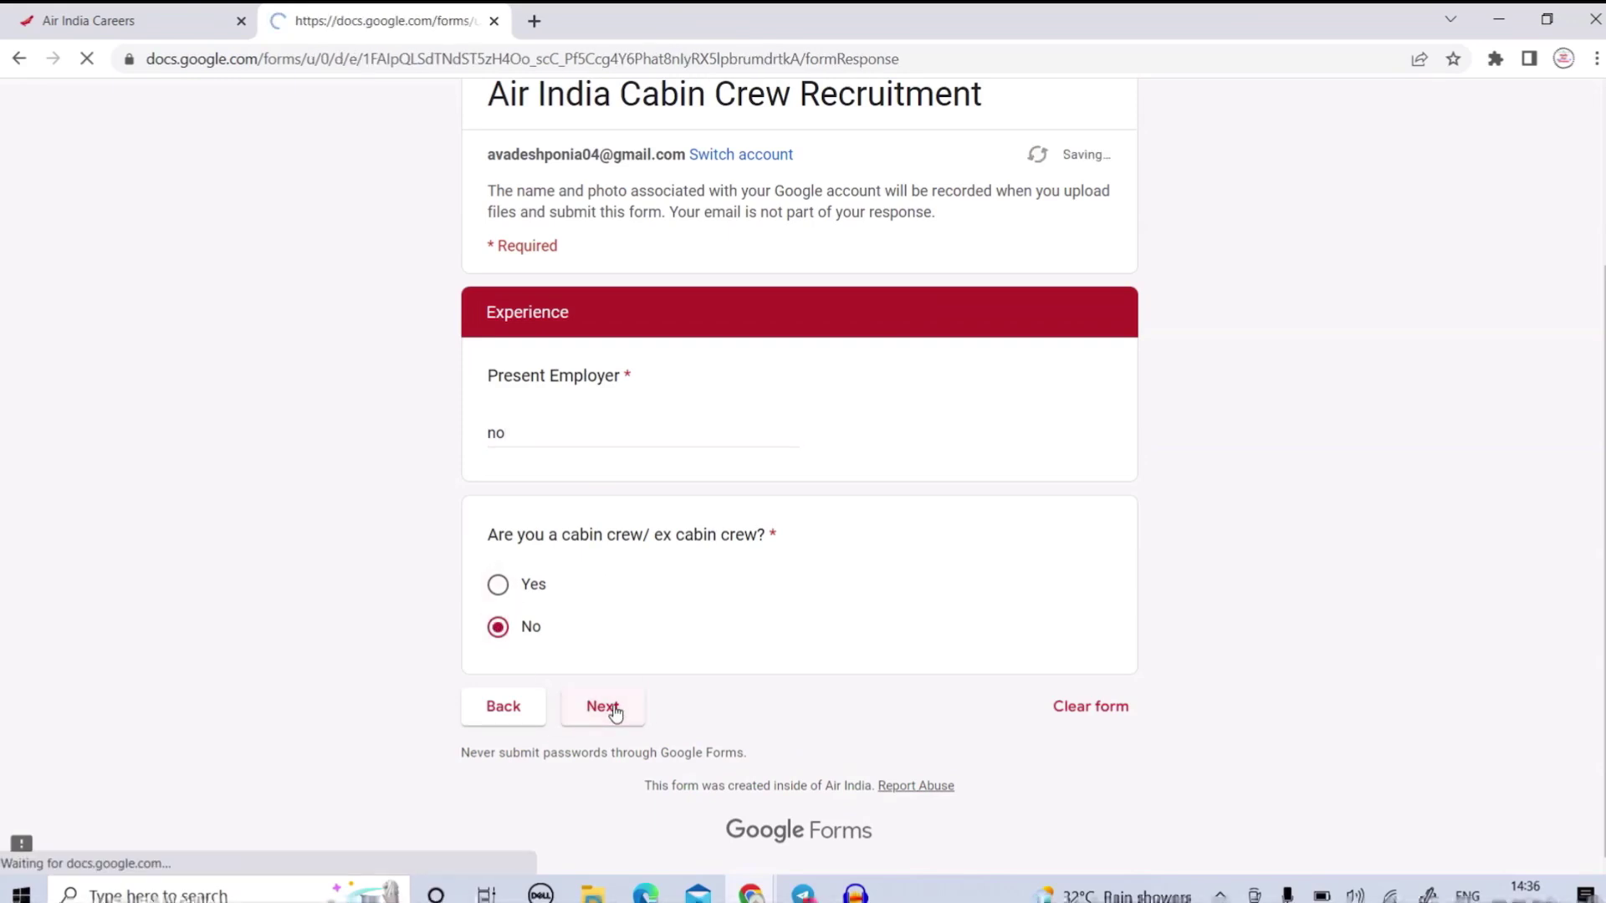
scroll(653, 508, down, 3)
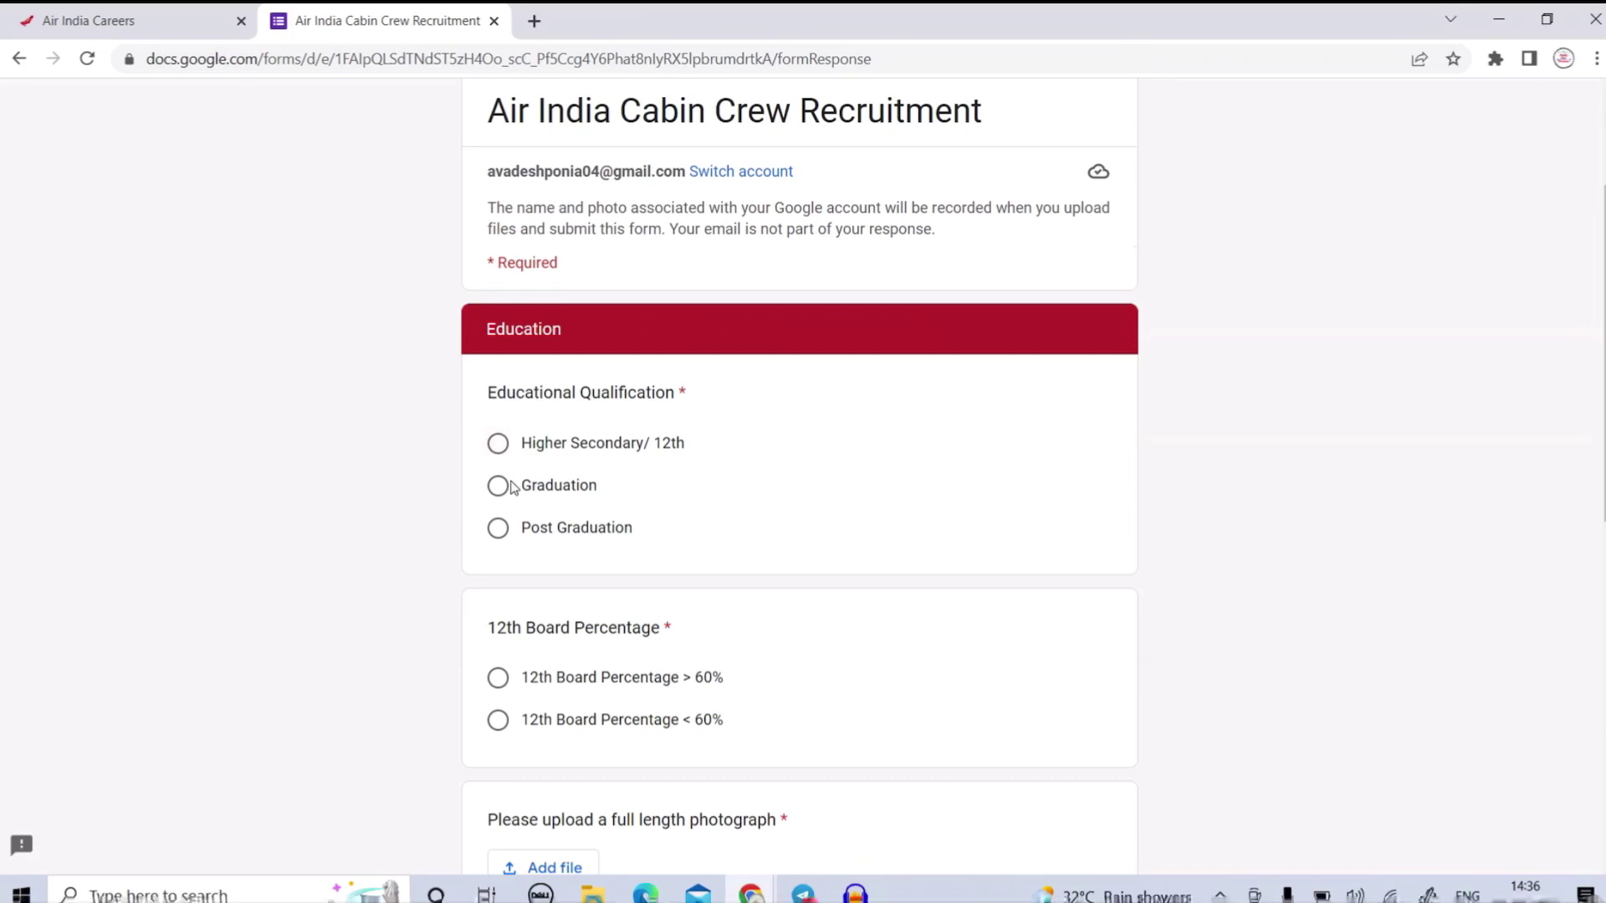
Choose Higher Secondary/ 12th as qualification and '12th Board Percentage > 60%'.
scroll(519, 535, down, 1)
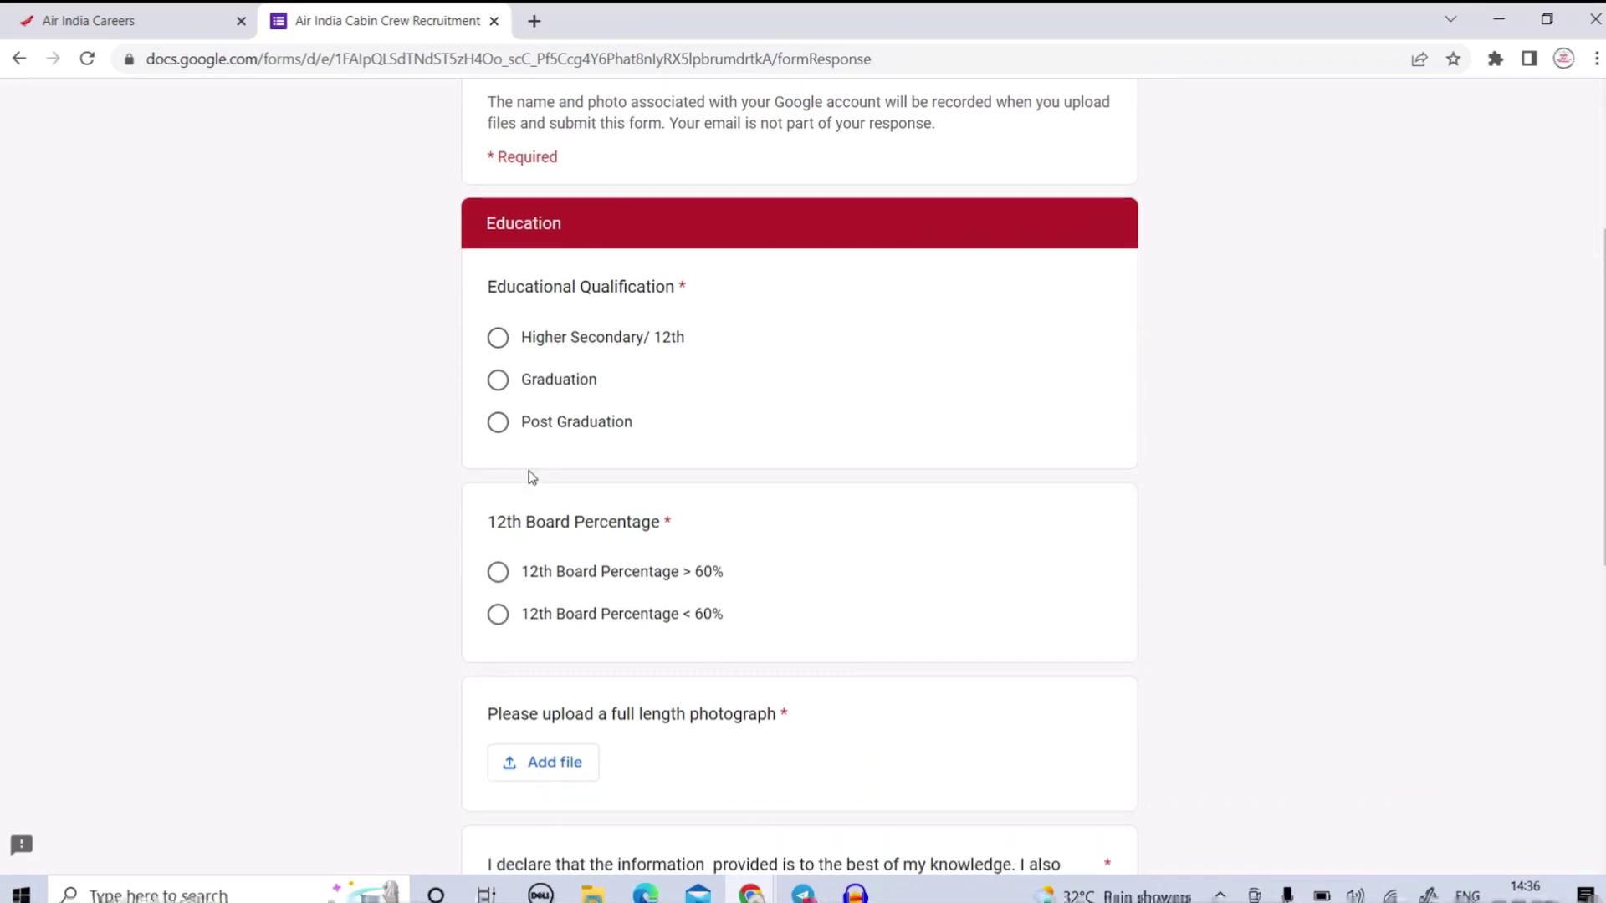
click(499, 342)
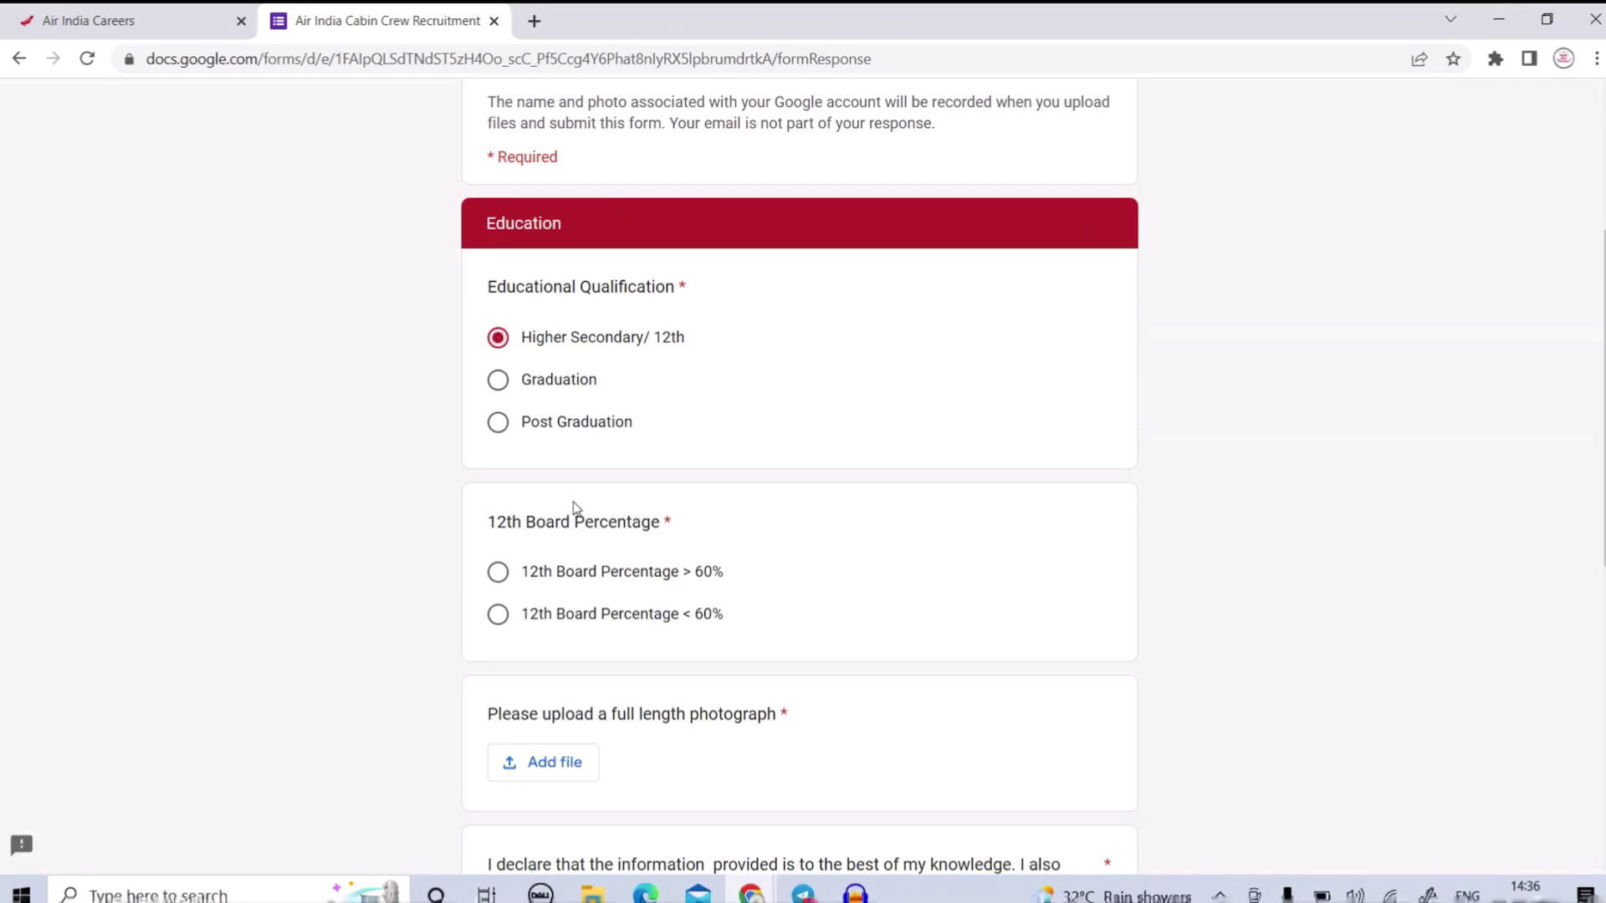
scroll(574, 507, down, 2)
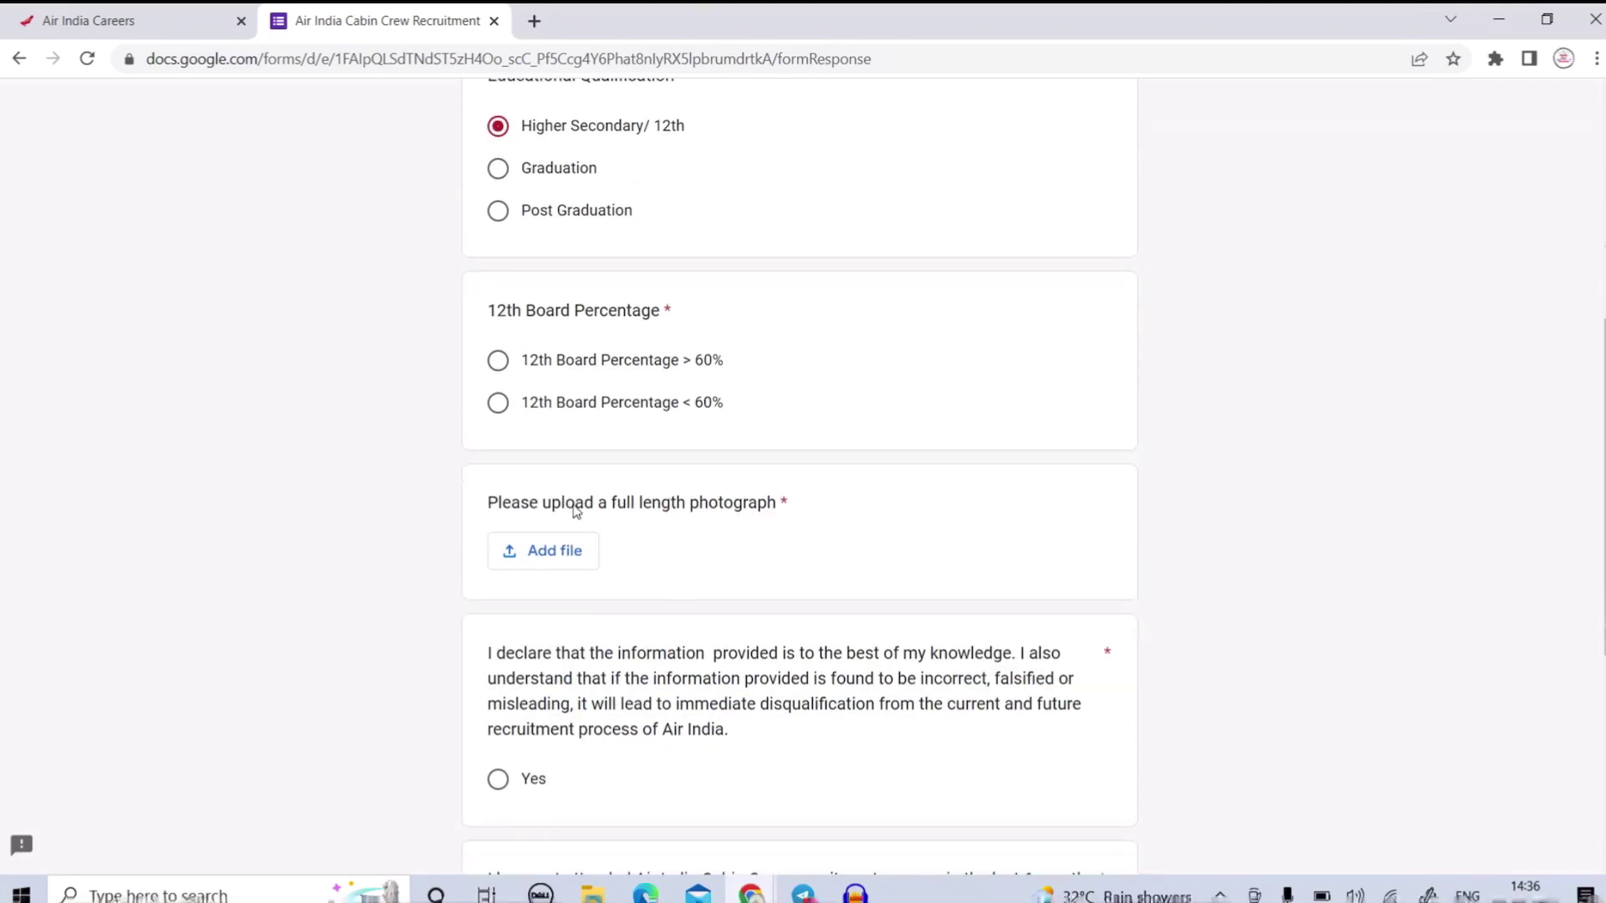
click(499, 363)
scroll(552, 368, down, 3)
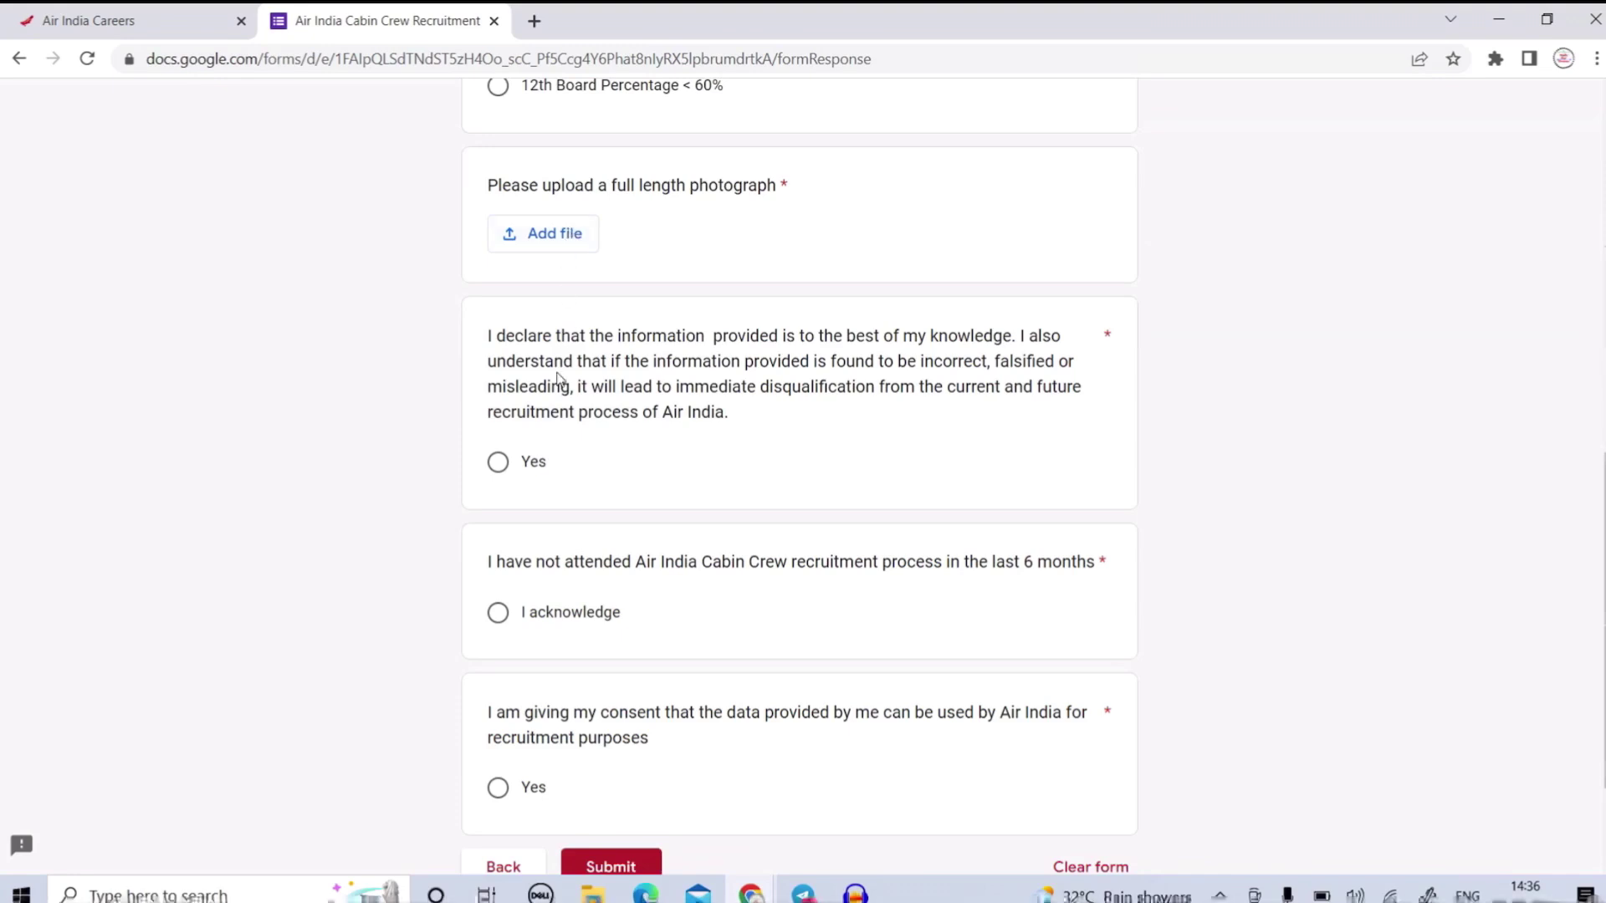
scroll(555, 384, down, 2)
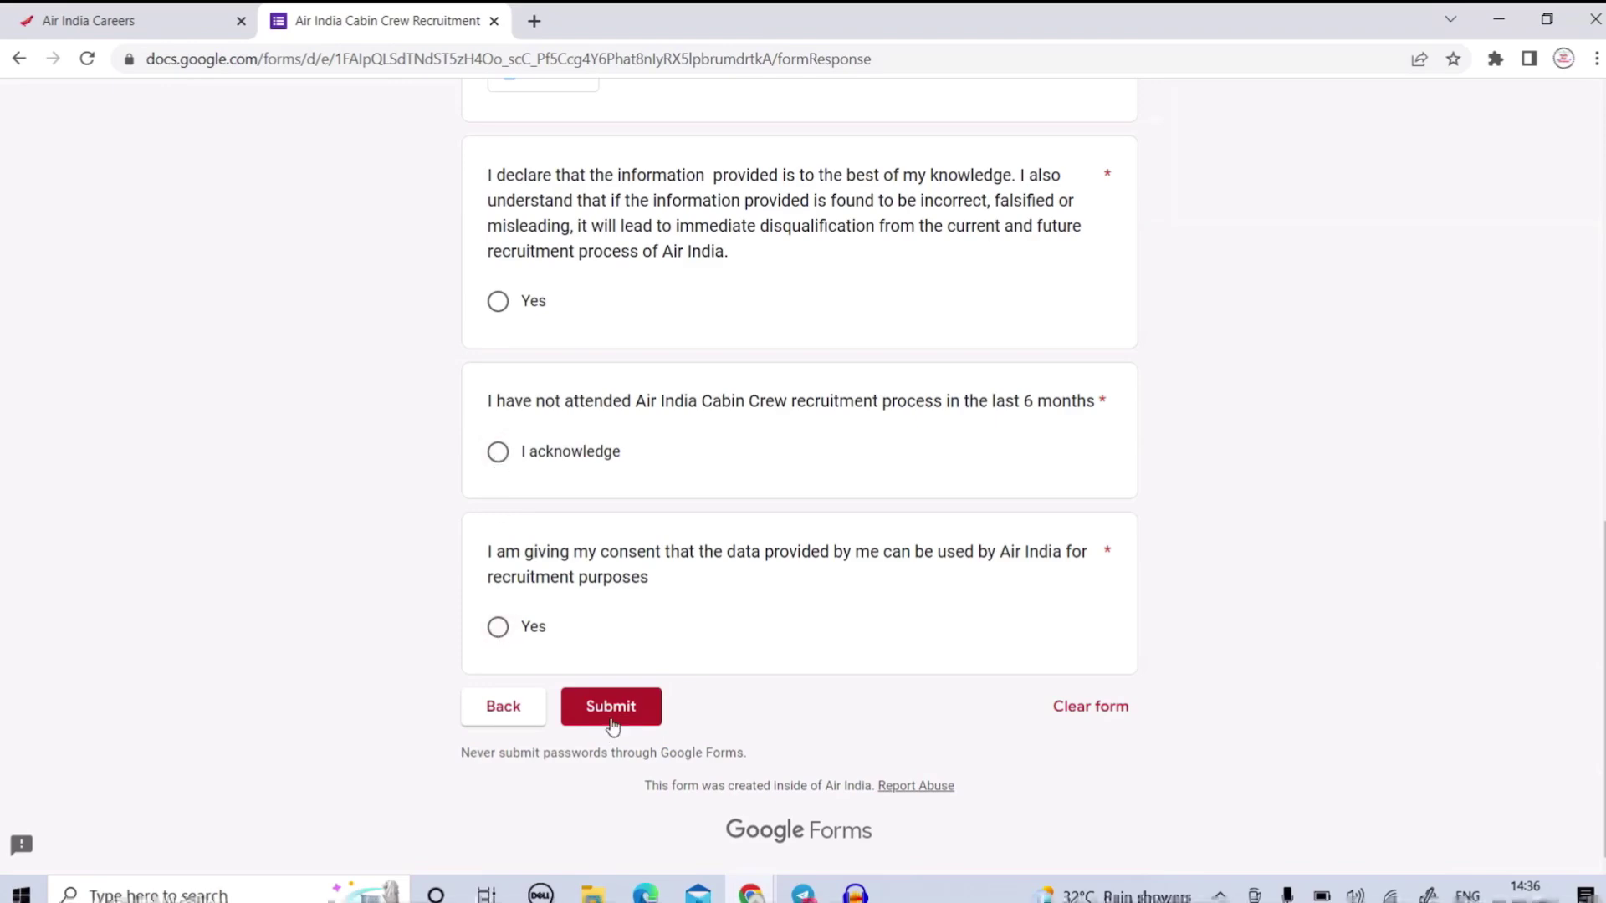
scroll(656, 652, up, 2)
scroll(660, 654, down, 2)
scroll(660, 654, up, 4)
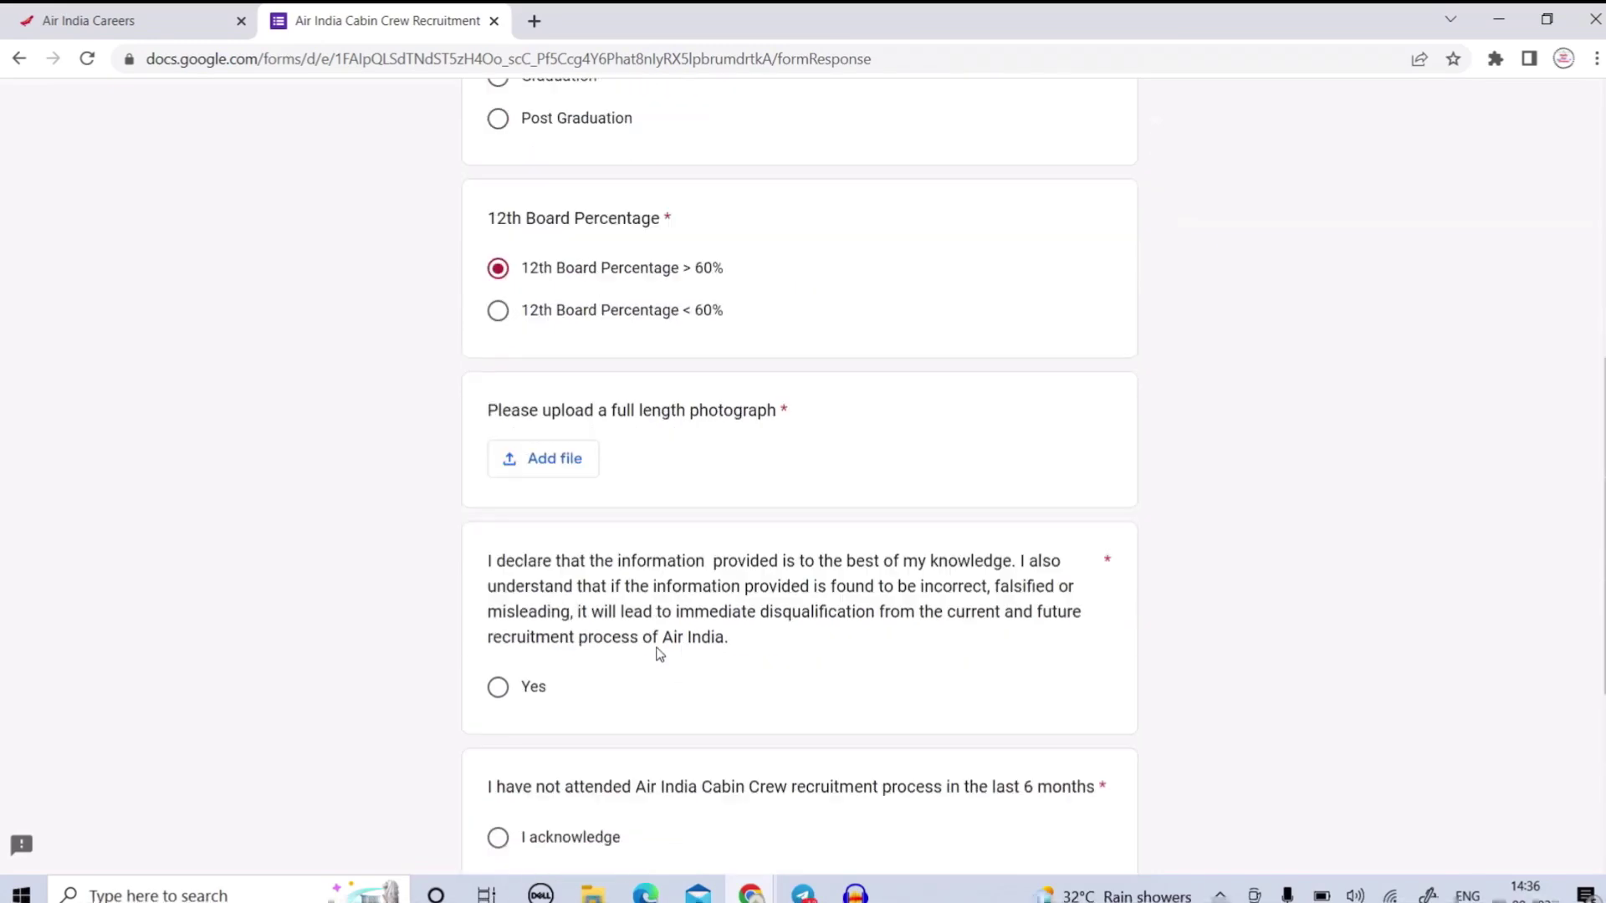
scroll(659, 648, up, 3)
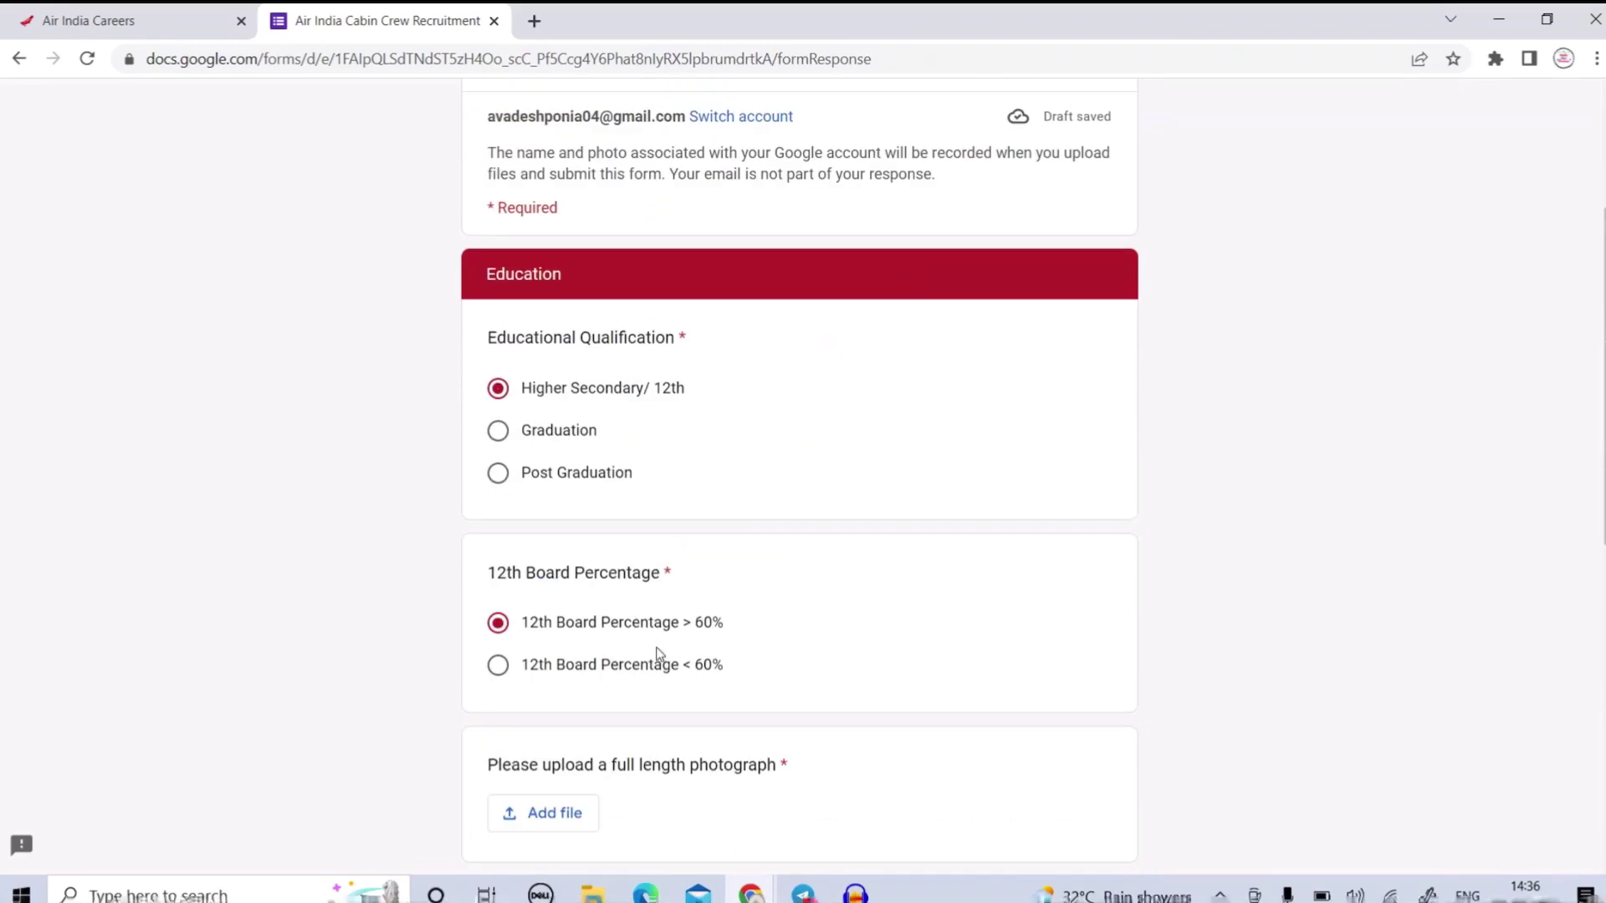